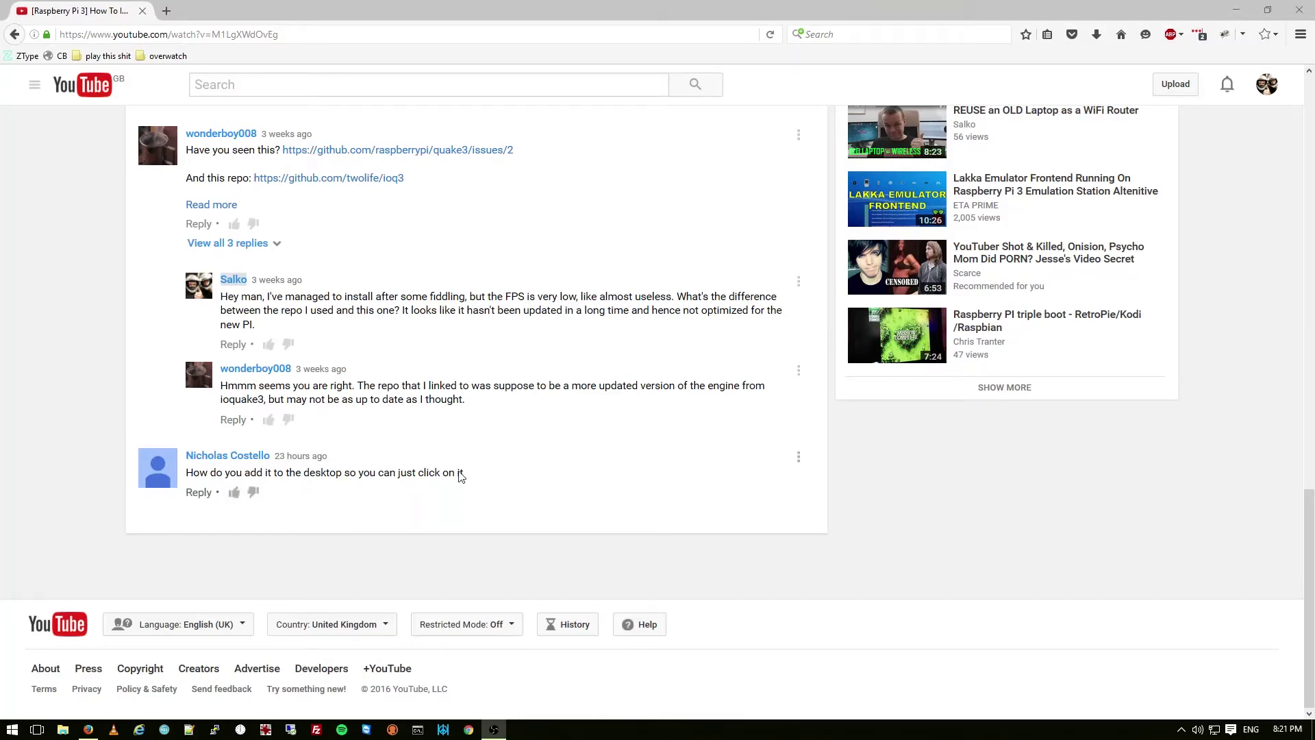
Step: Restore the browser and search Google for 'free quake 3 icon'
scroll(473, 476, up, 7)
scroll(473, 478, up, 10)
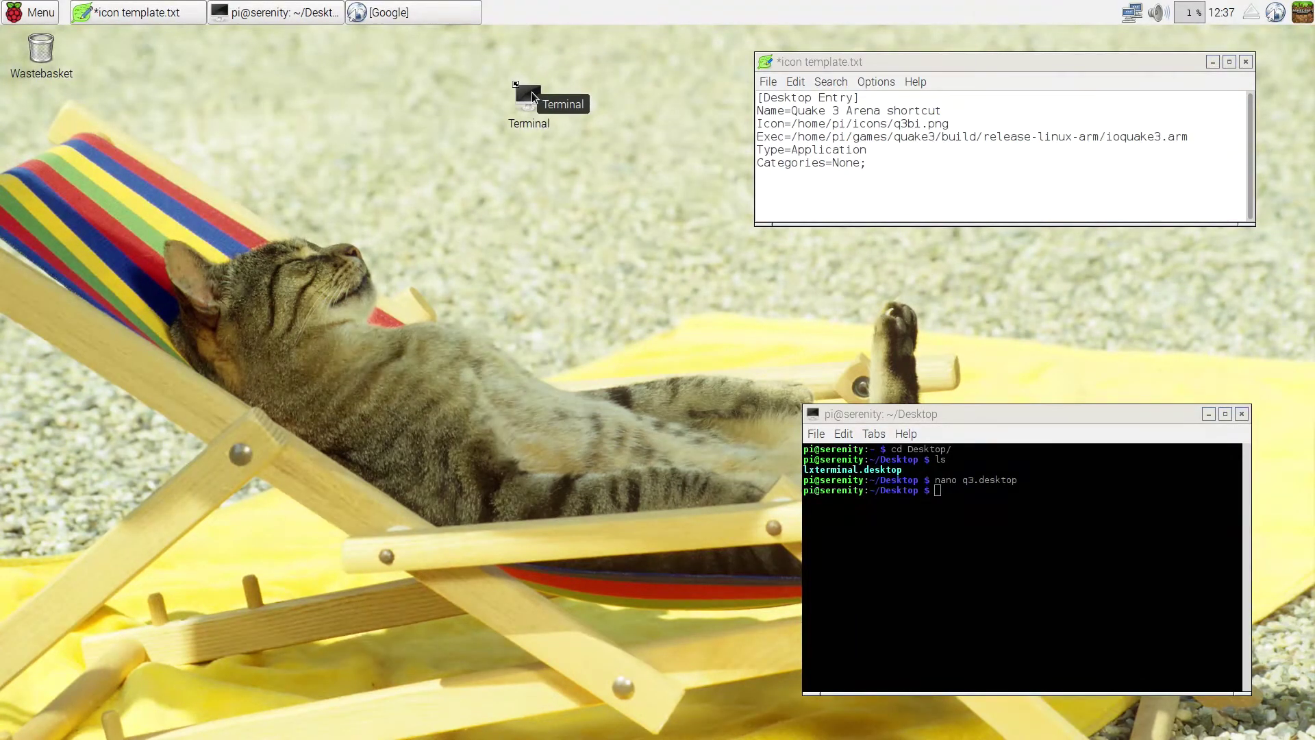
click(416, 9)
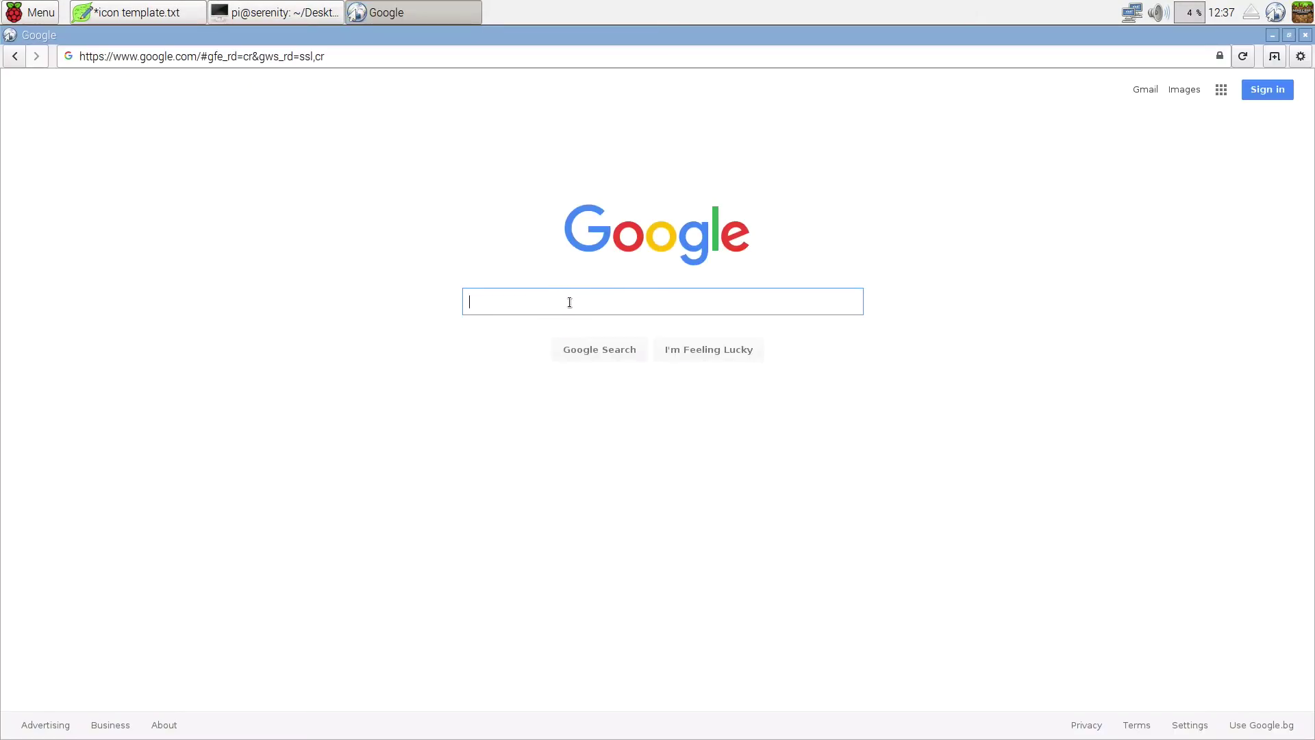
text(dow)
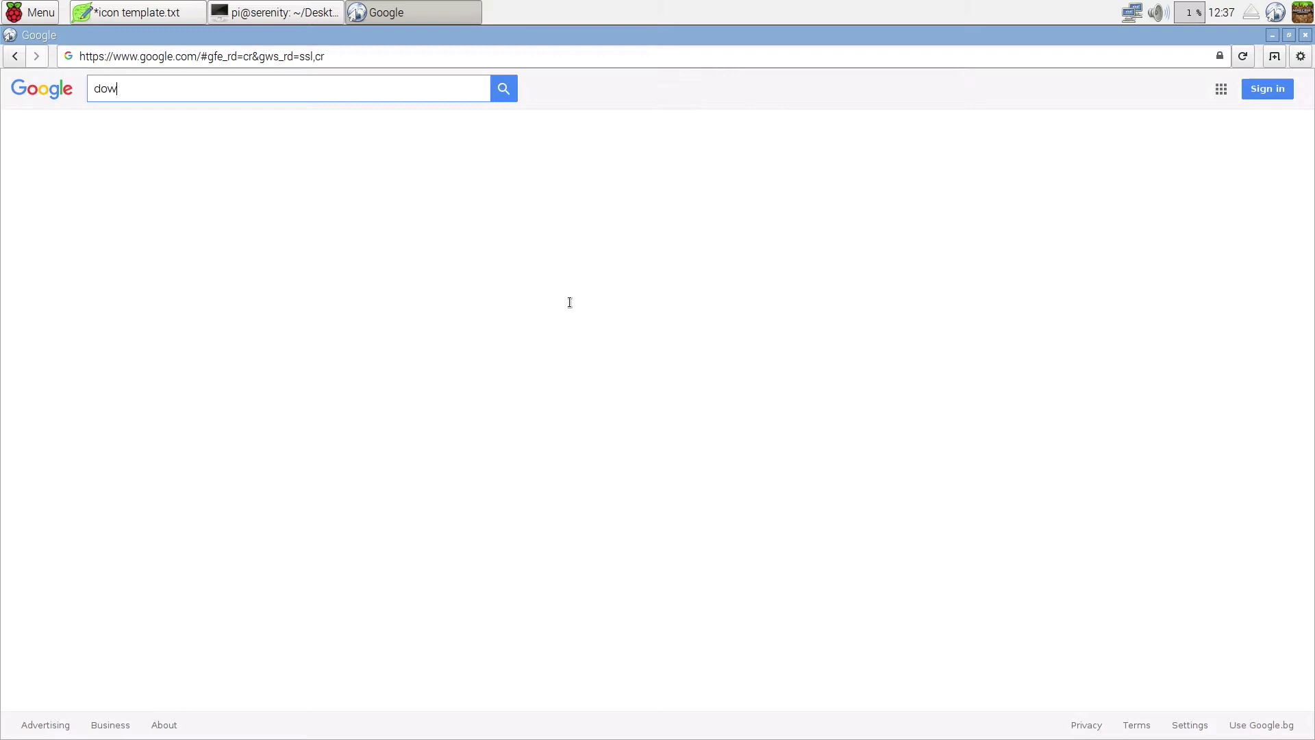
text(nload free )
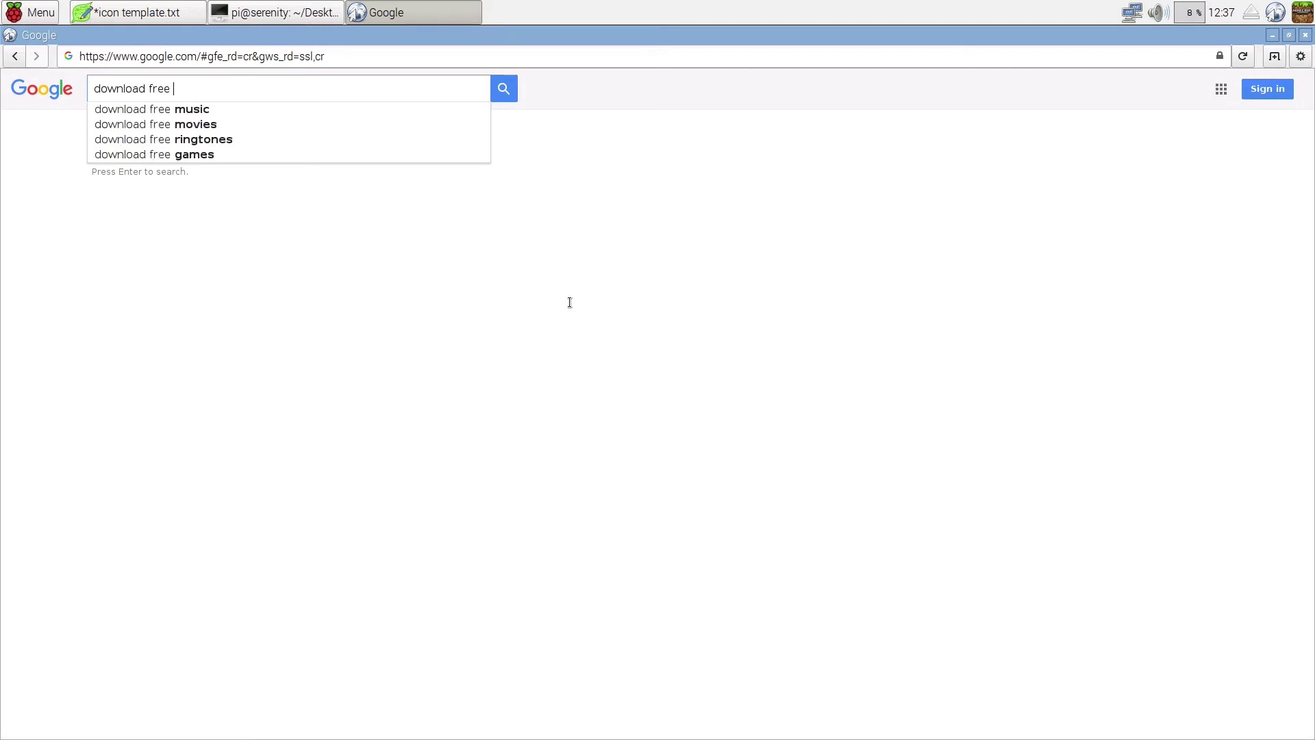
text(quake 3 icon)
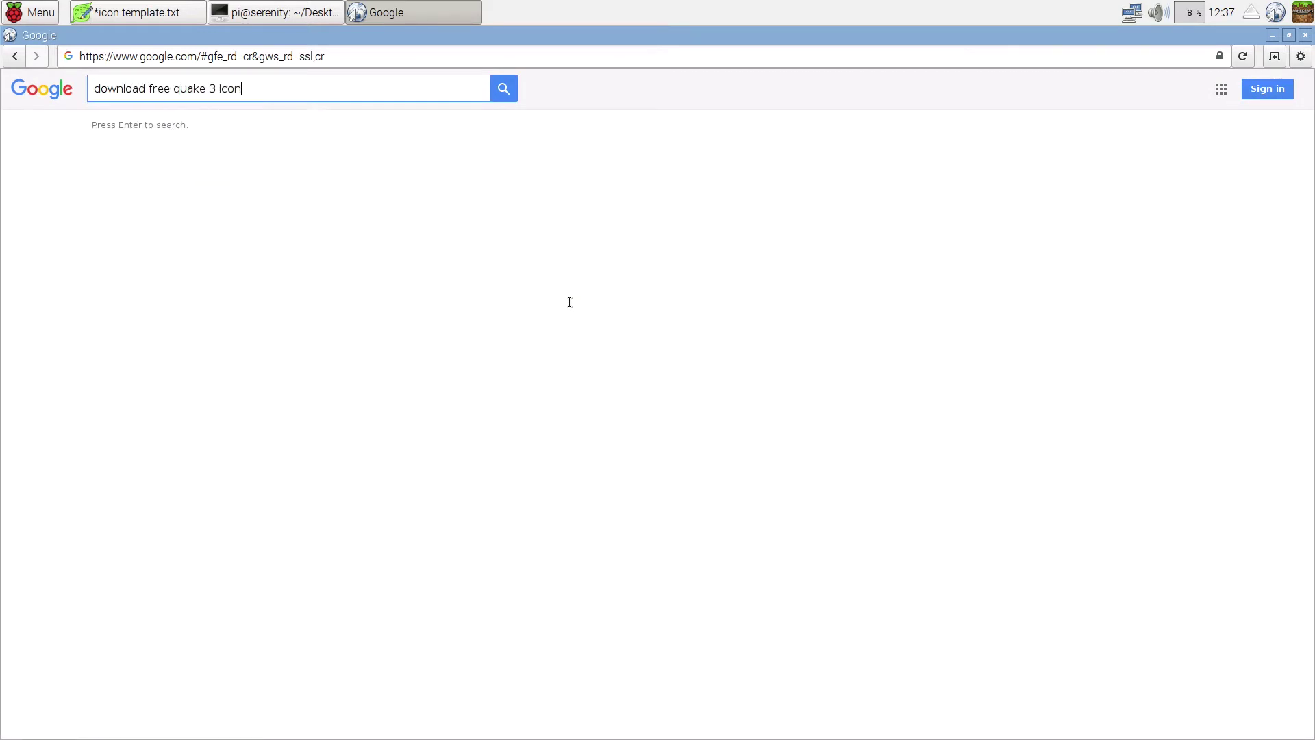
key(Home)
key(Delete)
key(Delete)
key(Delete)
key(Delete)
key(Delete)
key(Delete)
key(Delete)
key(Delete)
key(Delete)
key(Return)
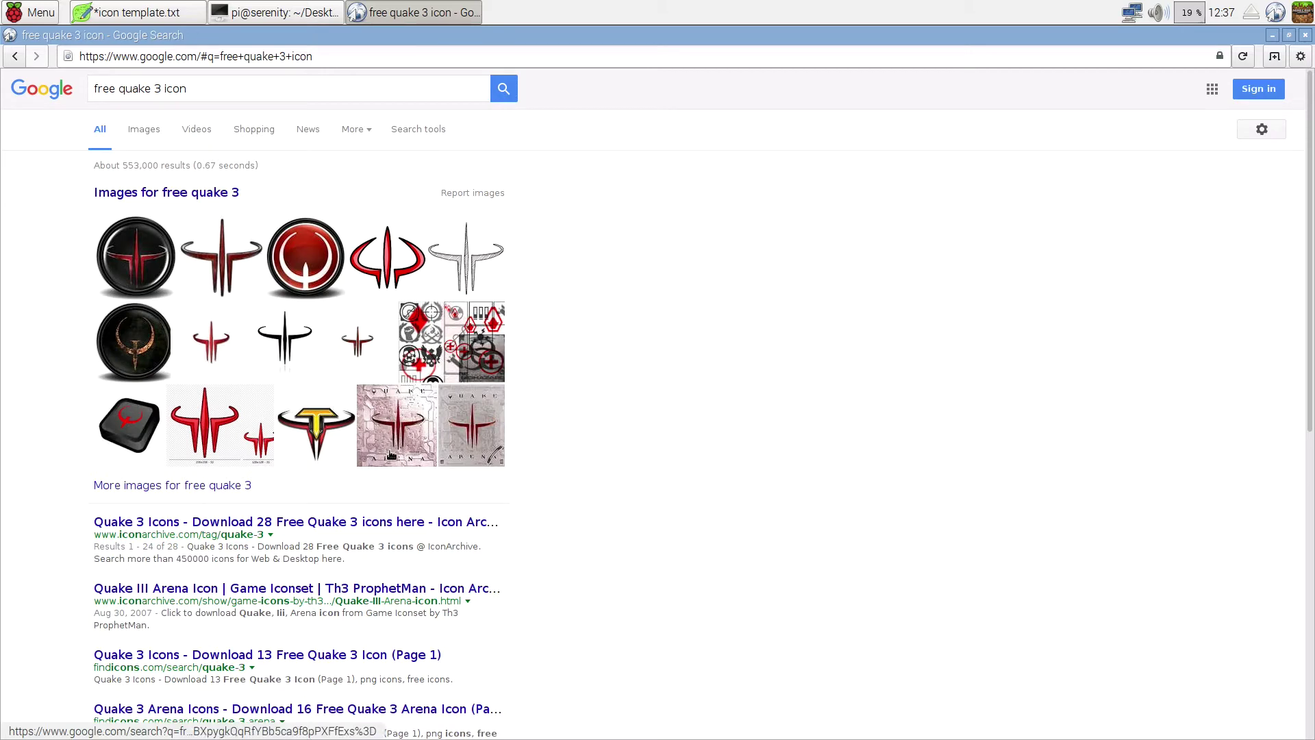
scroll(392, 455, down, 3)
Step: Open IconArchive's Quake3 black icon page and its 256px PNG (Quake3-black-icon.png)
click(273, 439)
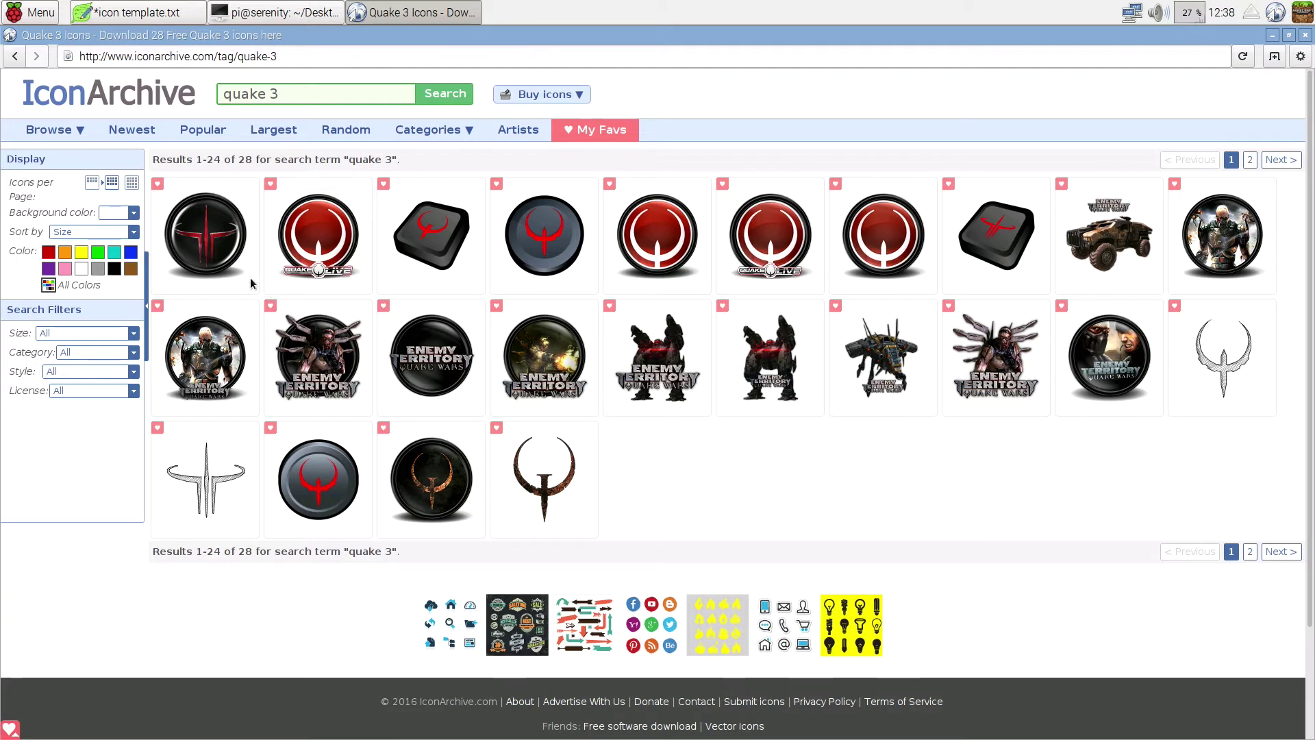
click(207, 251)
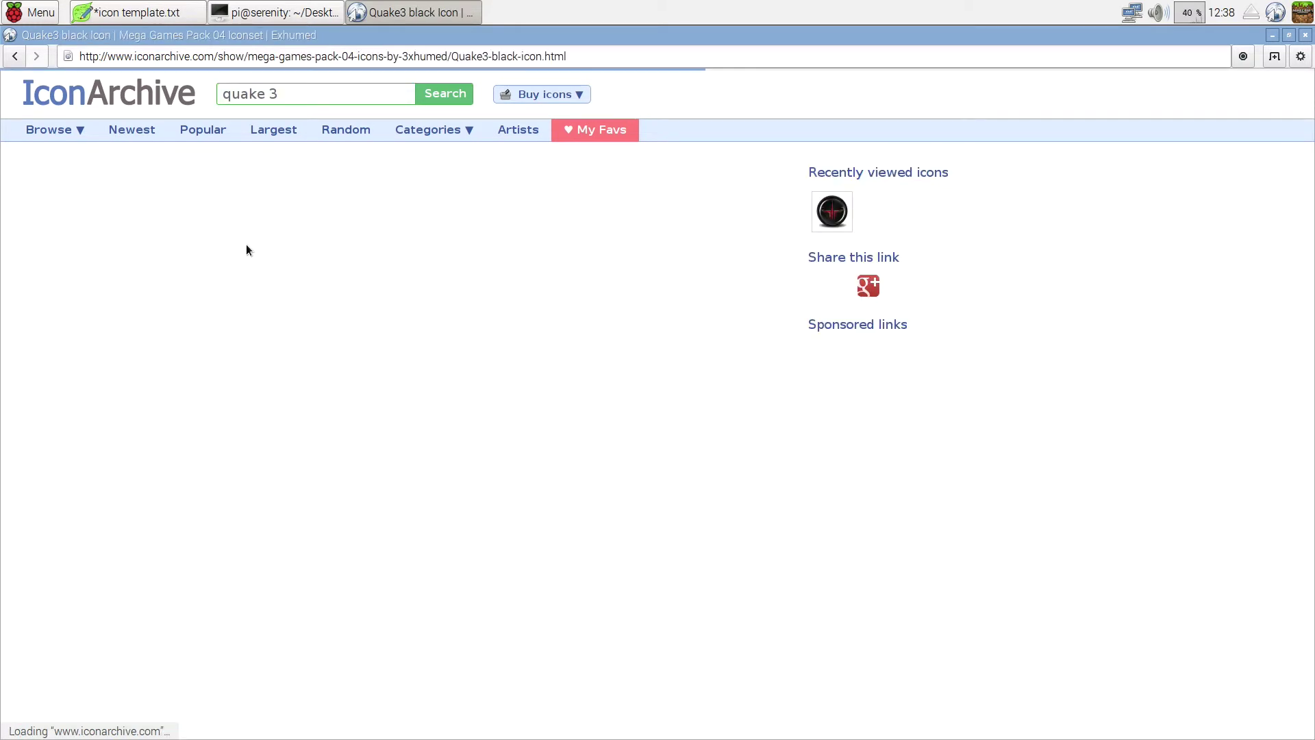
click(277, 263)
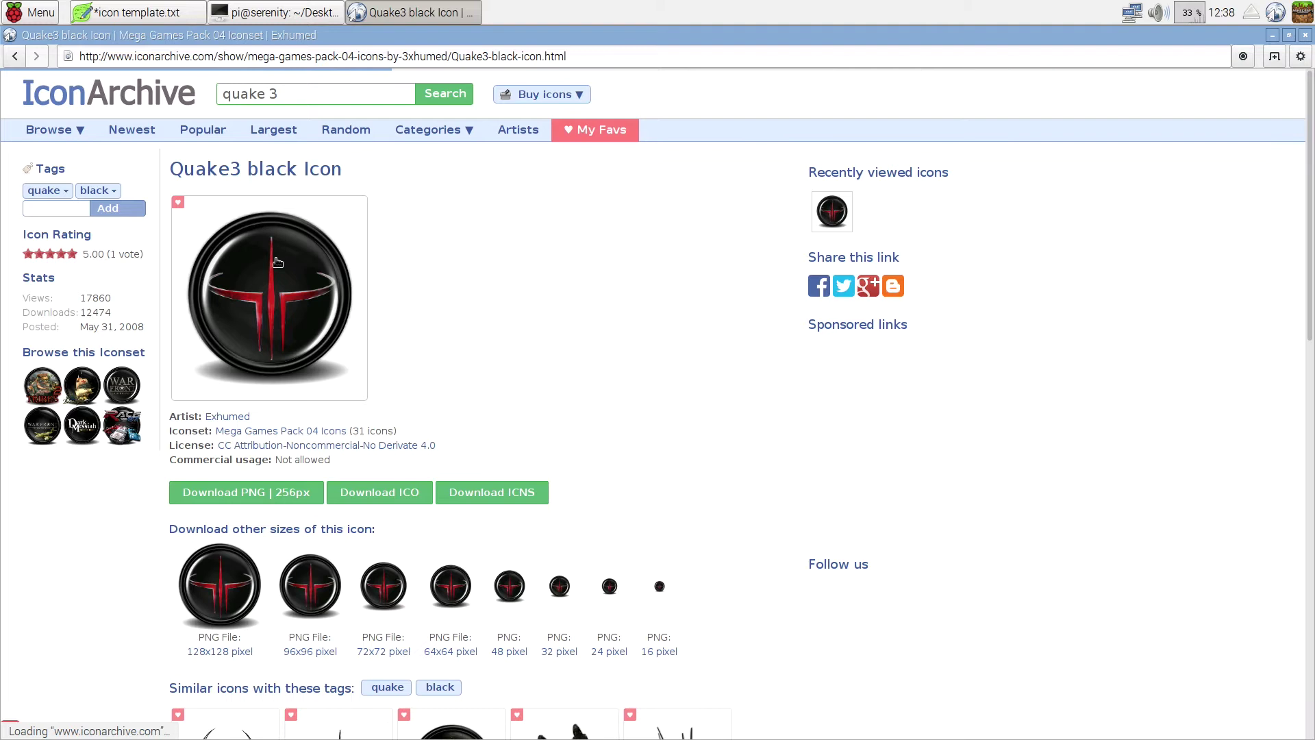
click(259, 491)
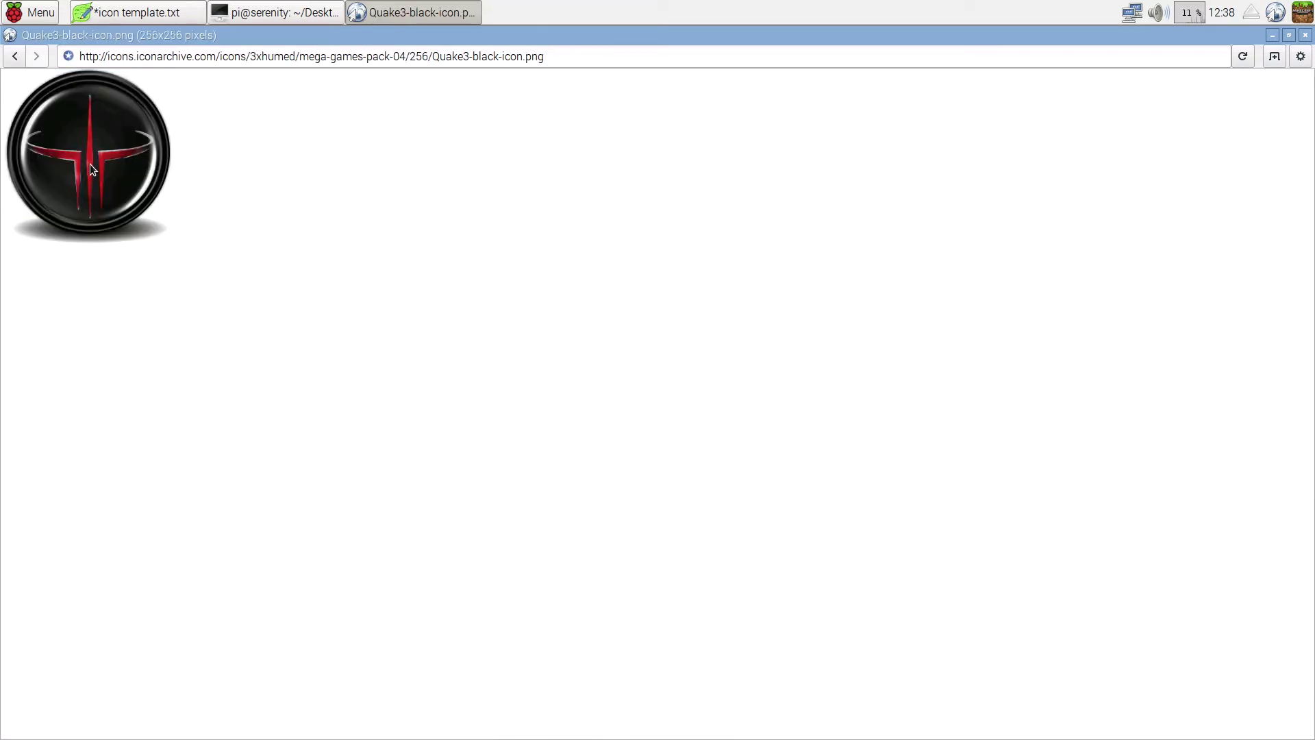
right_click(92, 165)
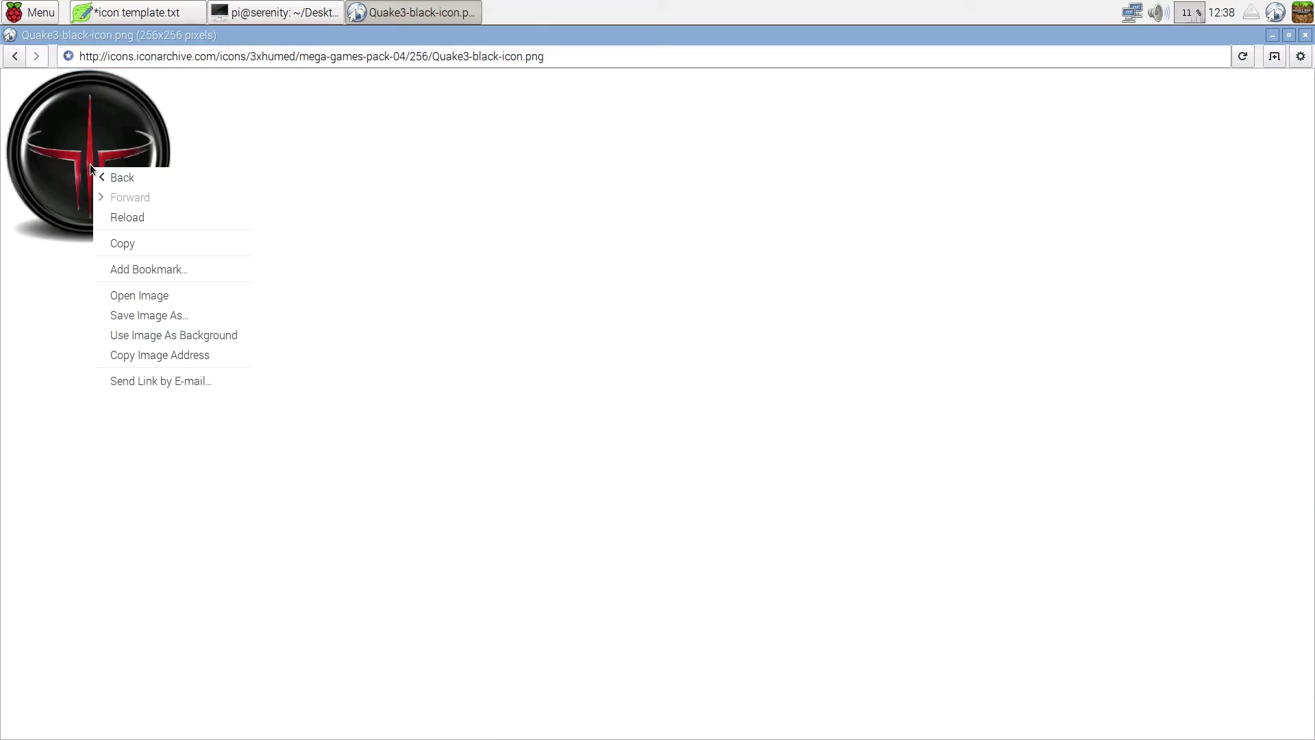
click(167, 317)
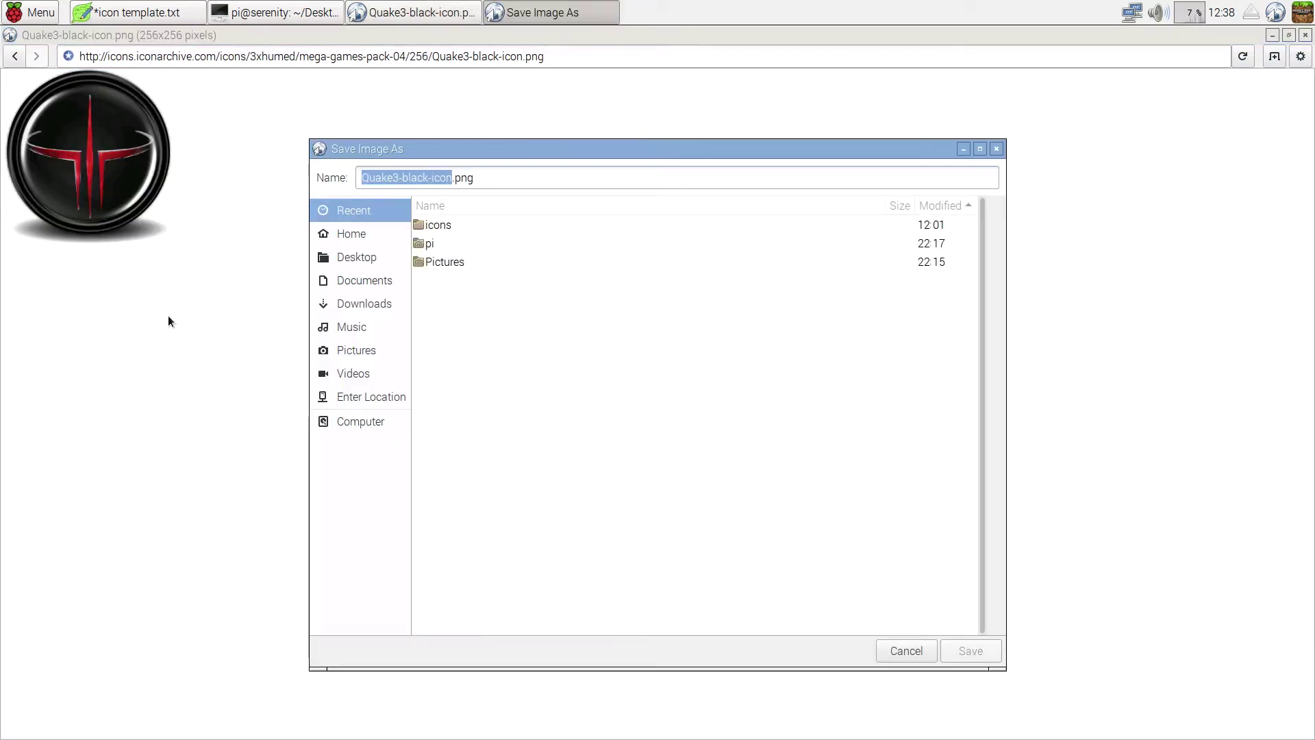
double_click(438, 224)
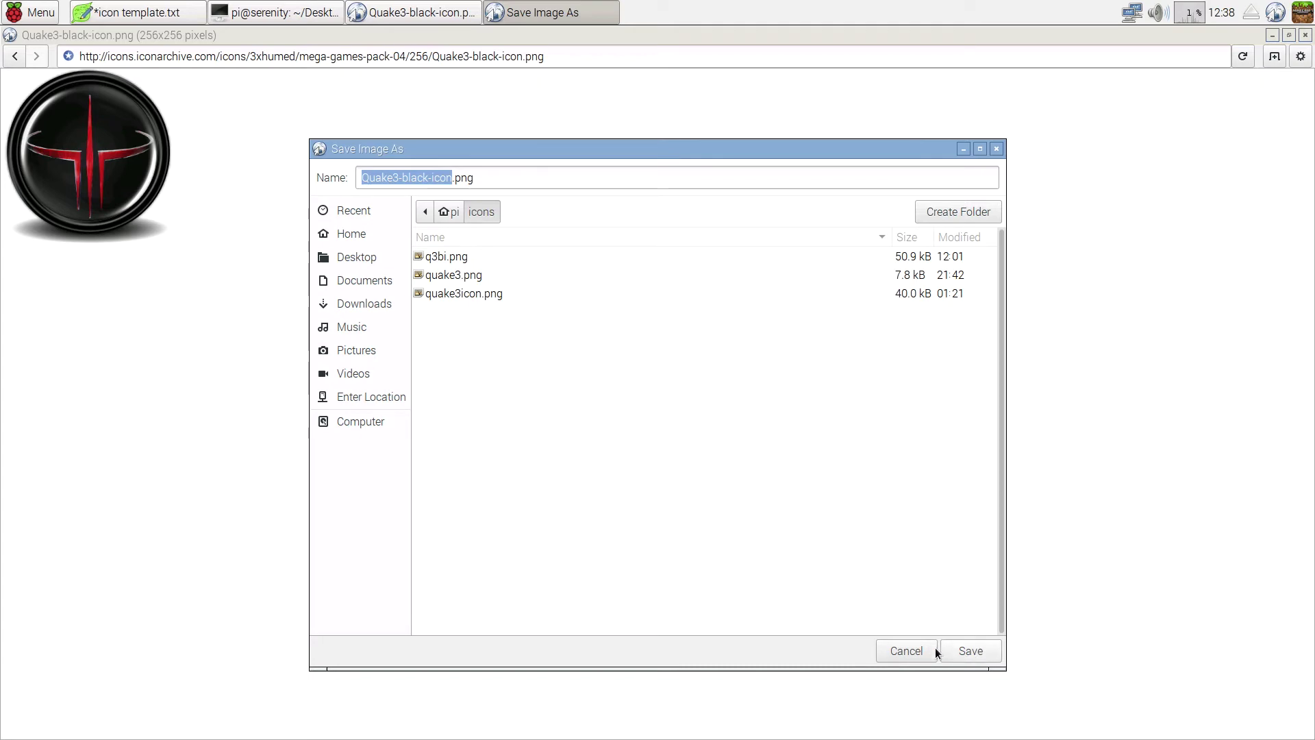
click(911, 652)
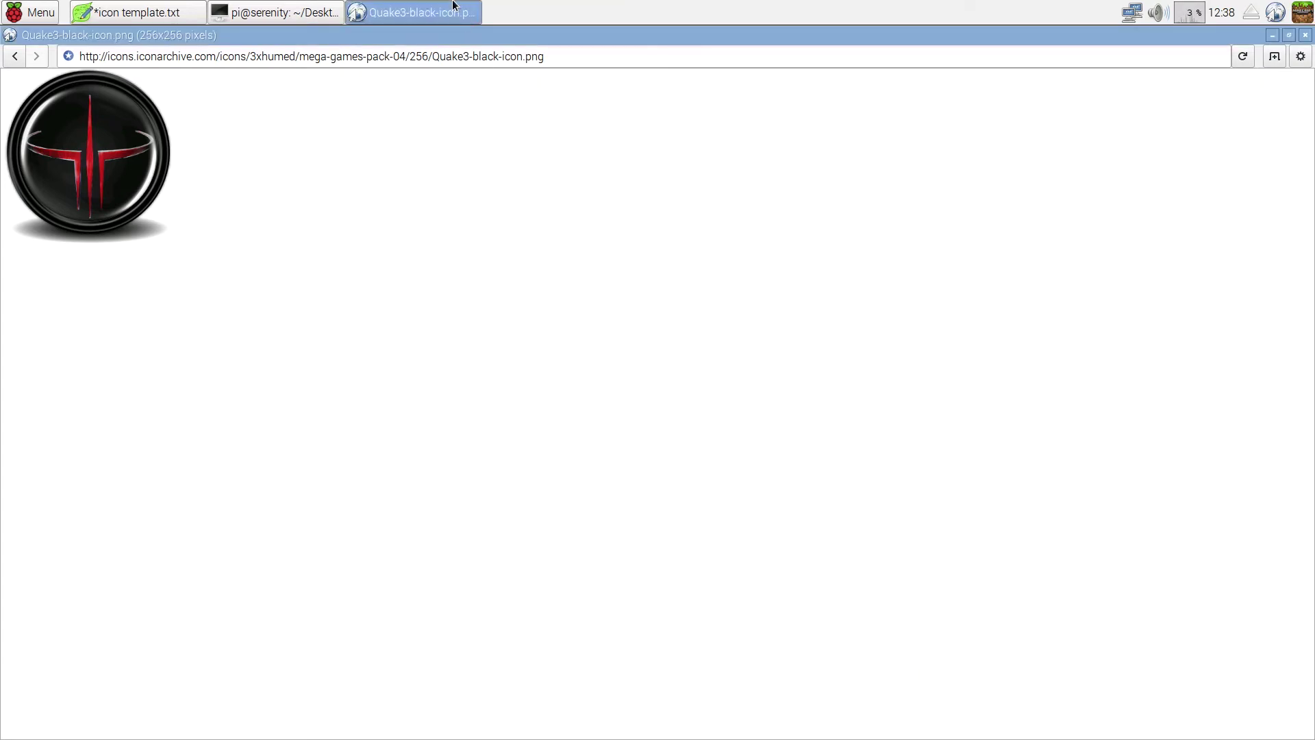
Step: Minimize the browser and highlight the template's [Desktop Entry] header, Name and Exec lines in Leafpad
click(1272, 37)
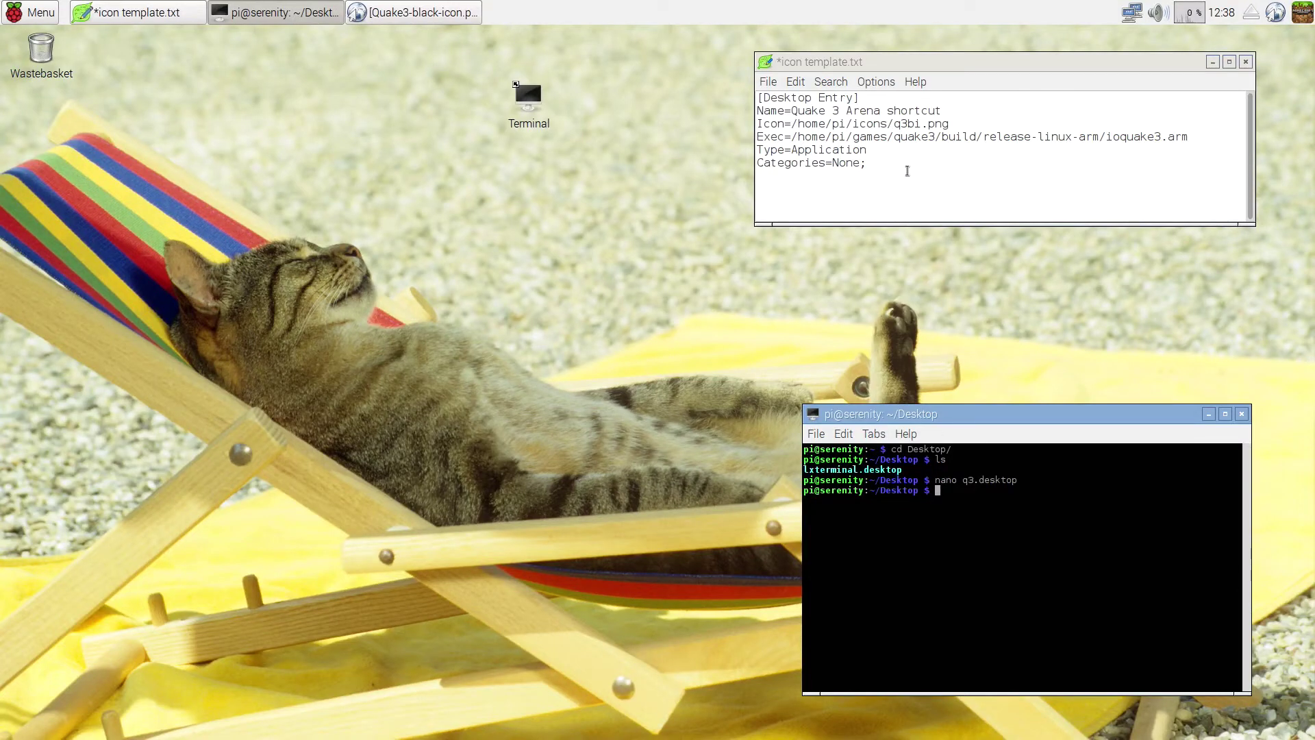
drag(910, 171, 745, 102)
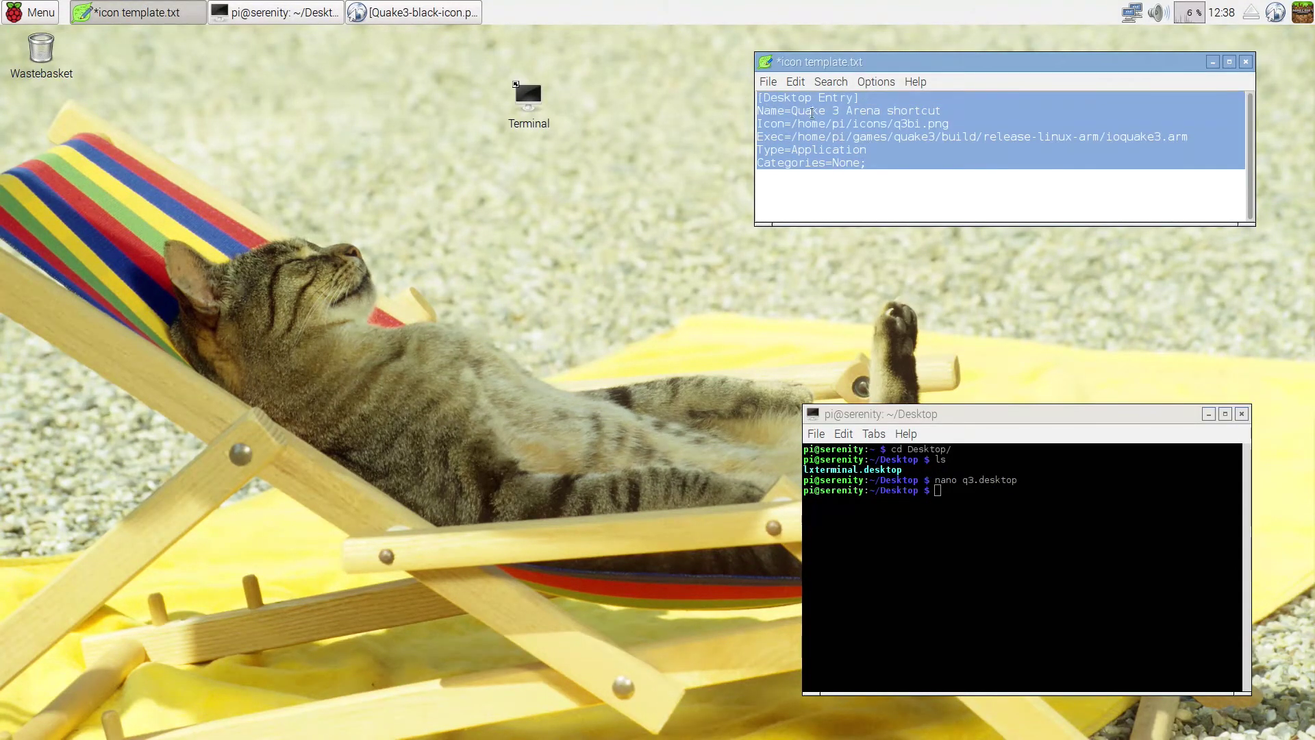
click(786, 115)
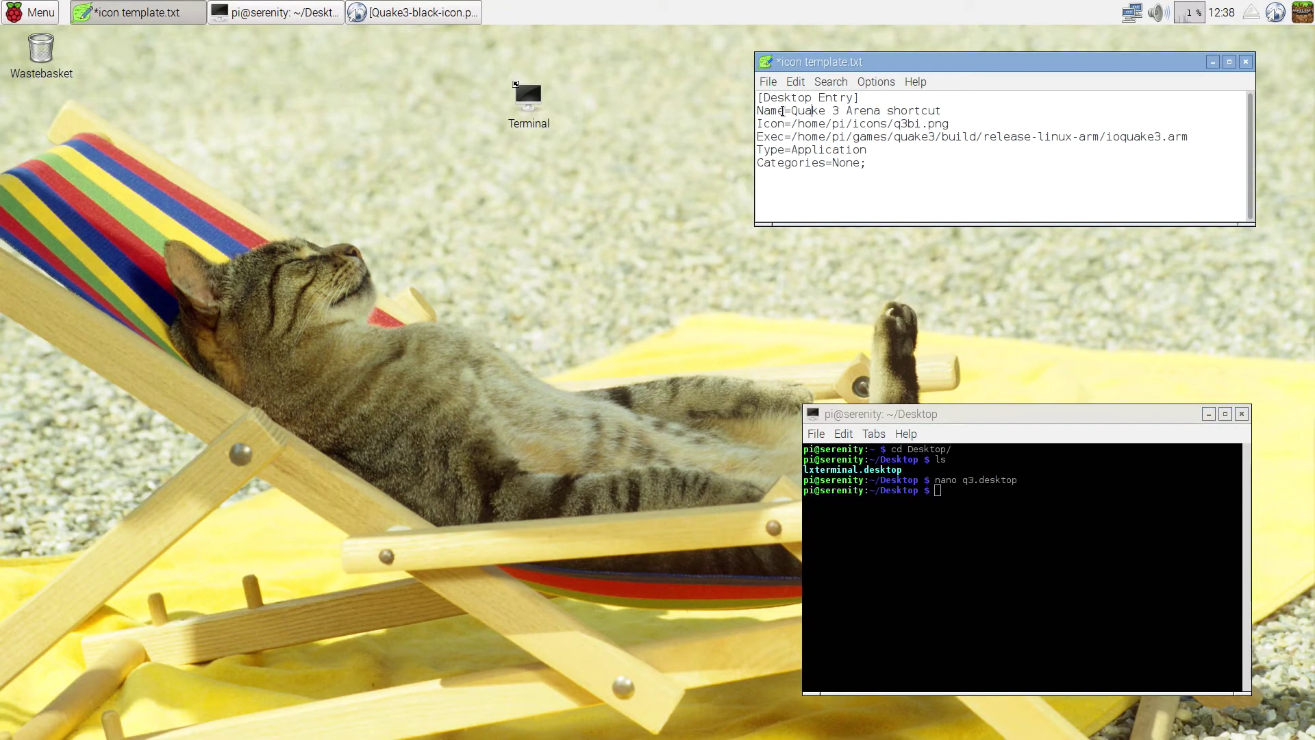
drag(757, 98, 862, 96)
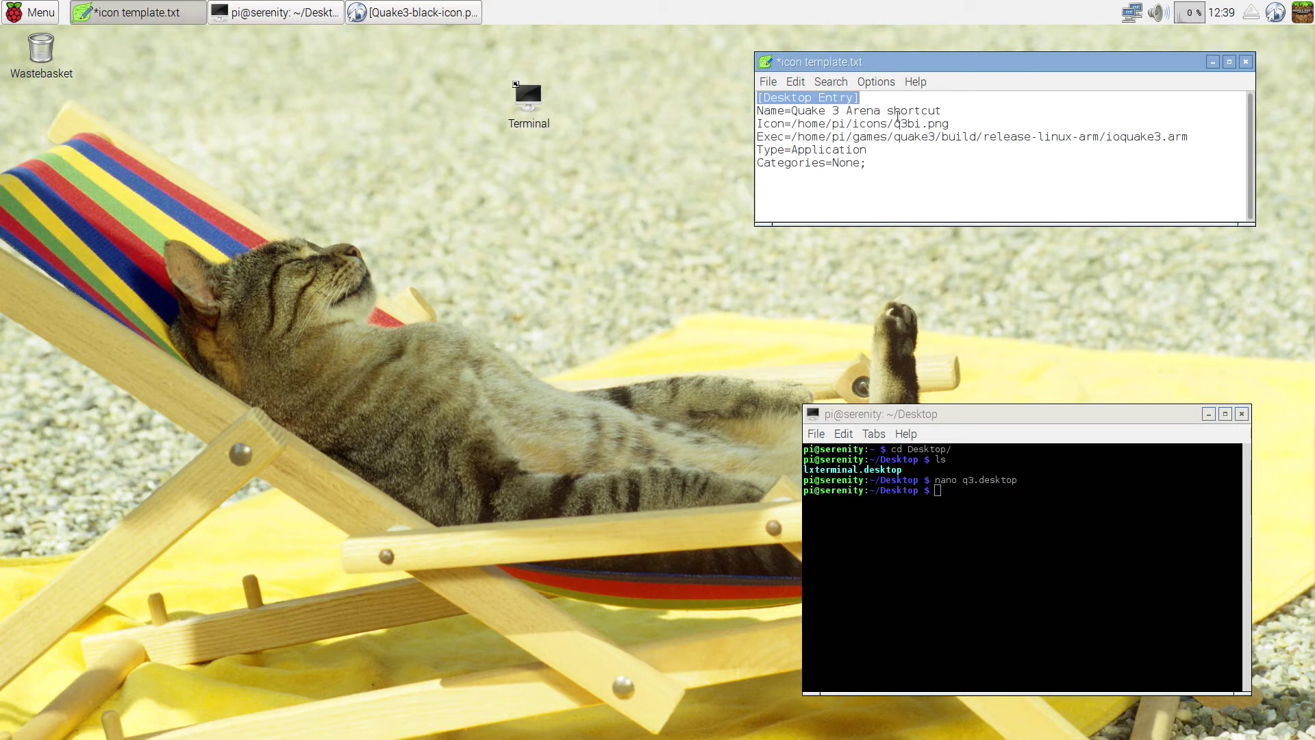
click(952, 107)
mouse_move(952, 108)
mouse_down()
mouse_move(805, 101)
mouse_move(828, 126)
mouse_move(965, 128)
mouse_up()
click(790, 125)
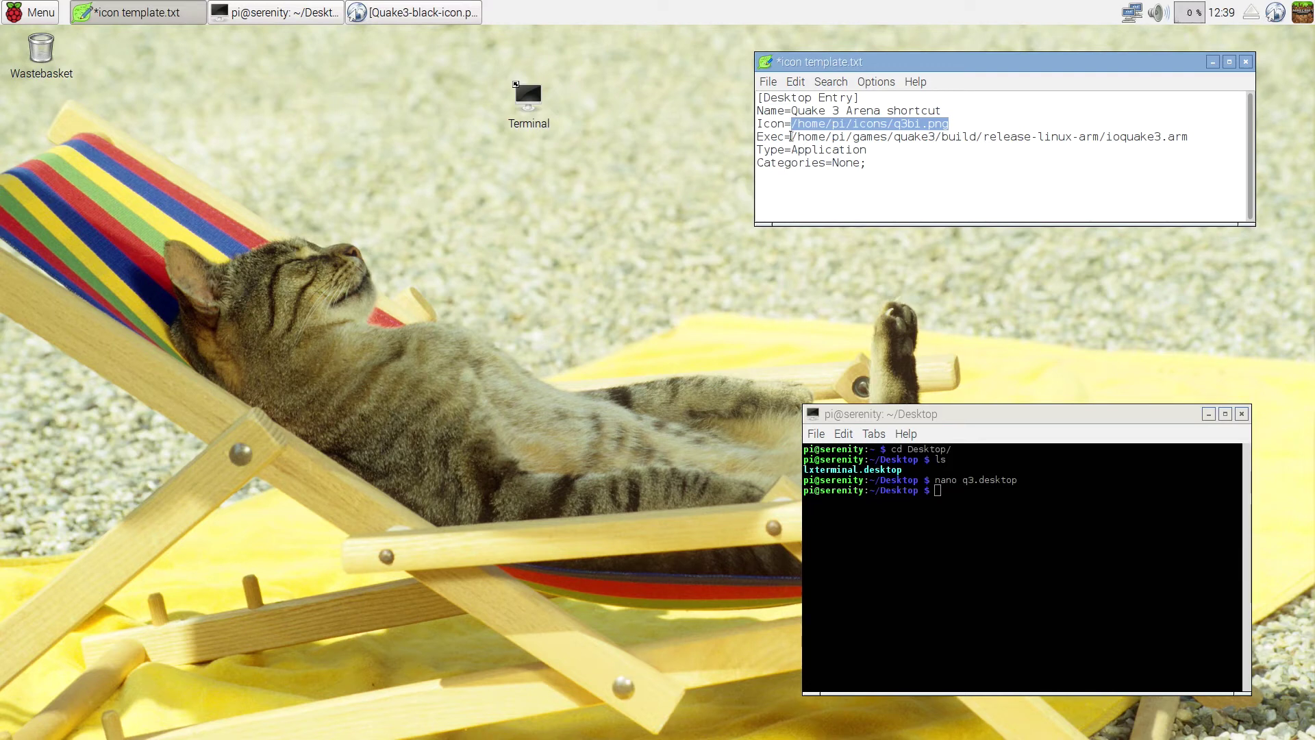
drag(791, 136, 1190, 141)
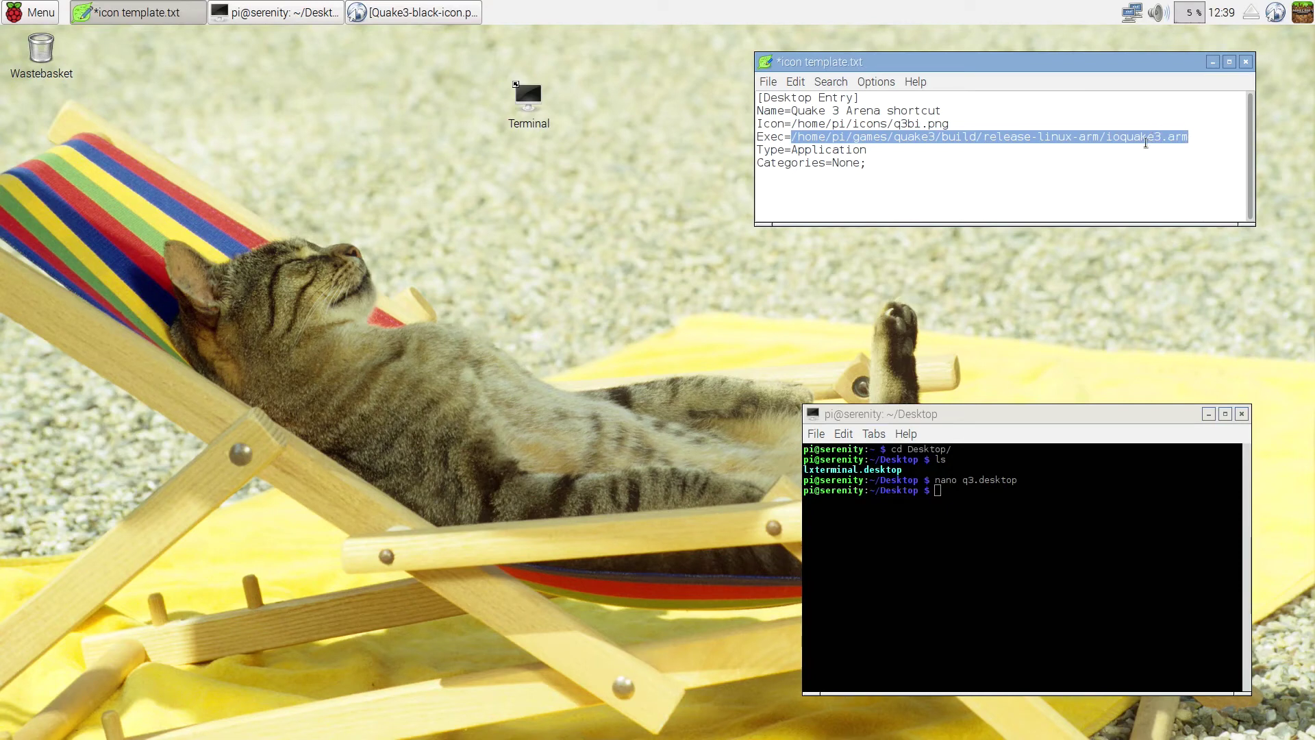
click(865, 137)
Step: Clear the terminal, return to the home directory and print the current path
click(1230, 499)
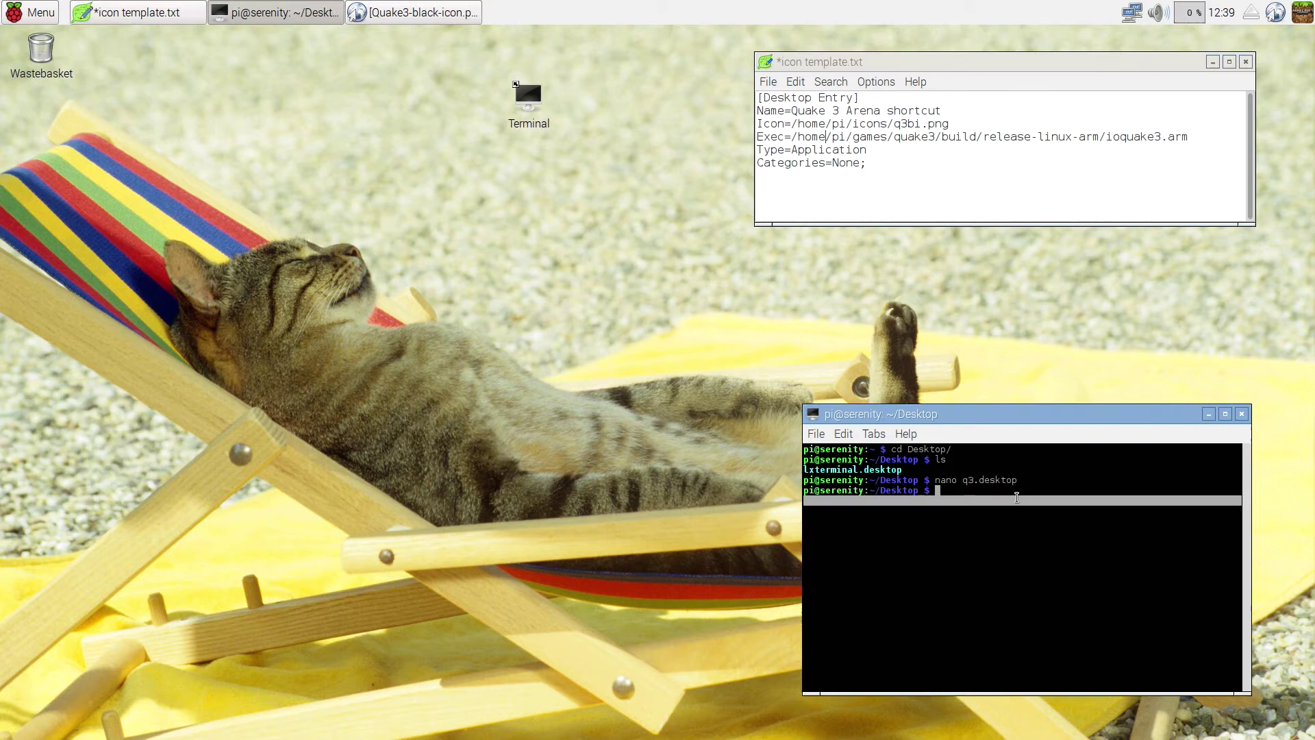
text(clear)
key(Return)
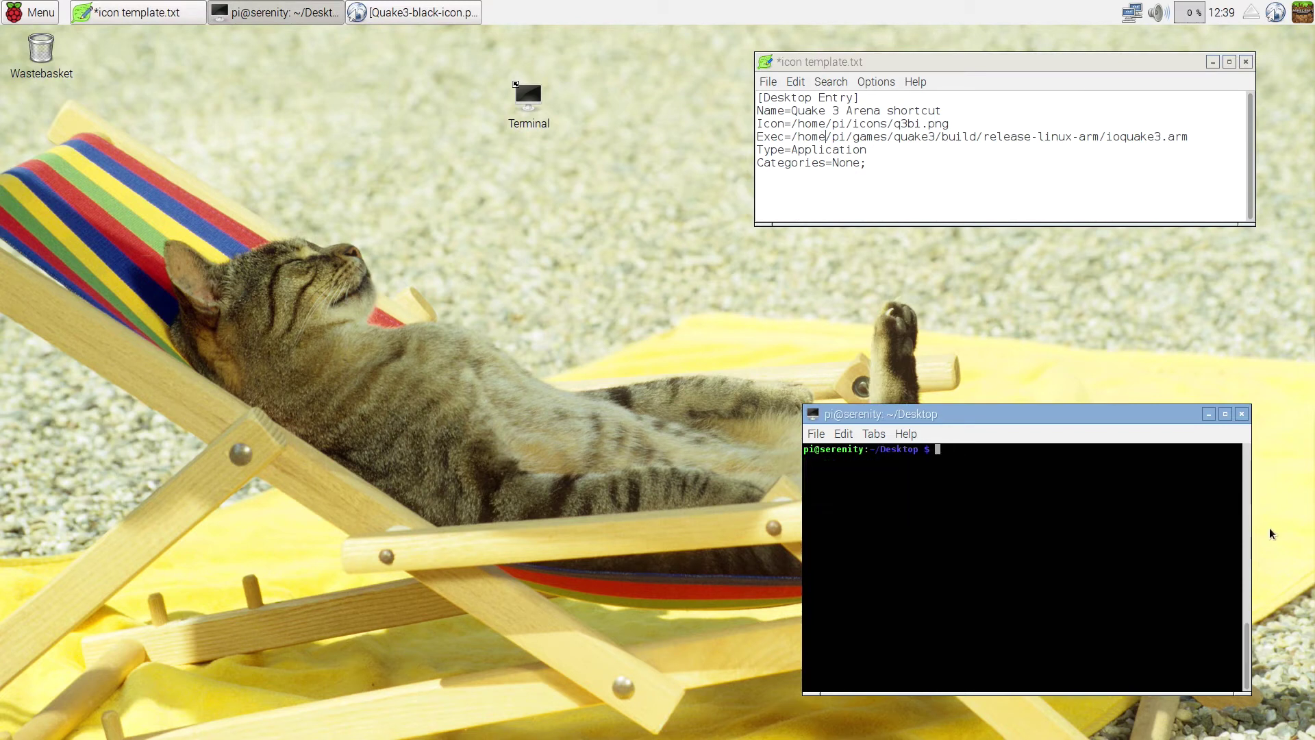
text(cd)
key(Return)
text(pwd)
key(Return)
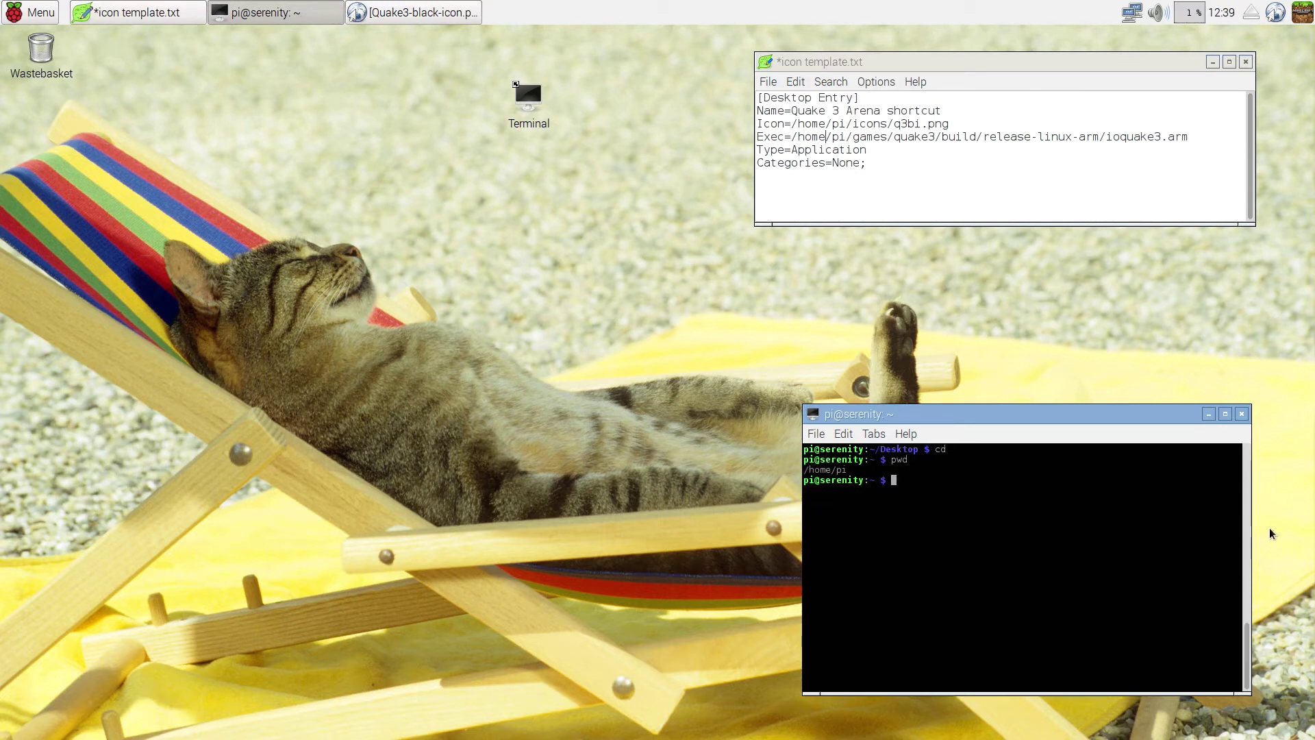
Step: Change into games/quake3/build/release-linux-arm and list its files
text(cd games/qu)
key(Tab)
text(b)
key(Tab)
text(re)
key(Tab)
key(Return)
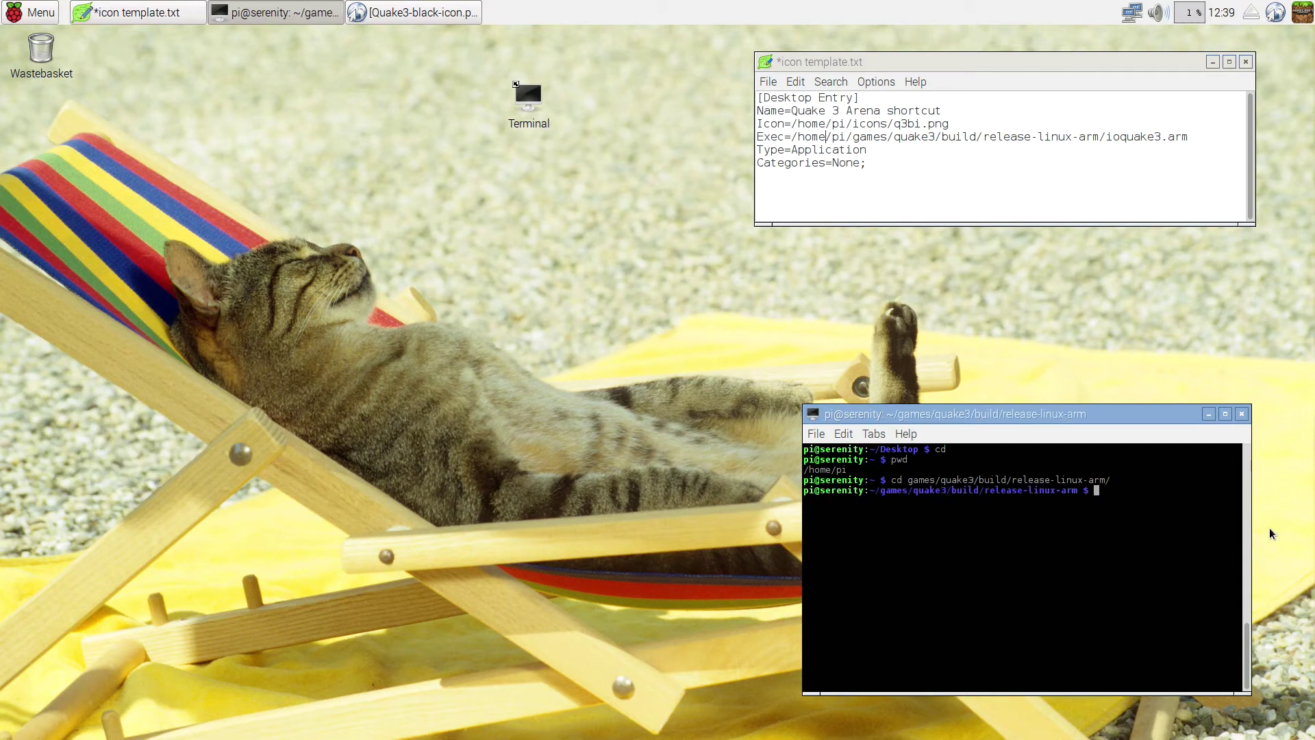
text(ls)
key(Return)
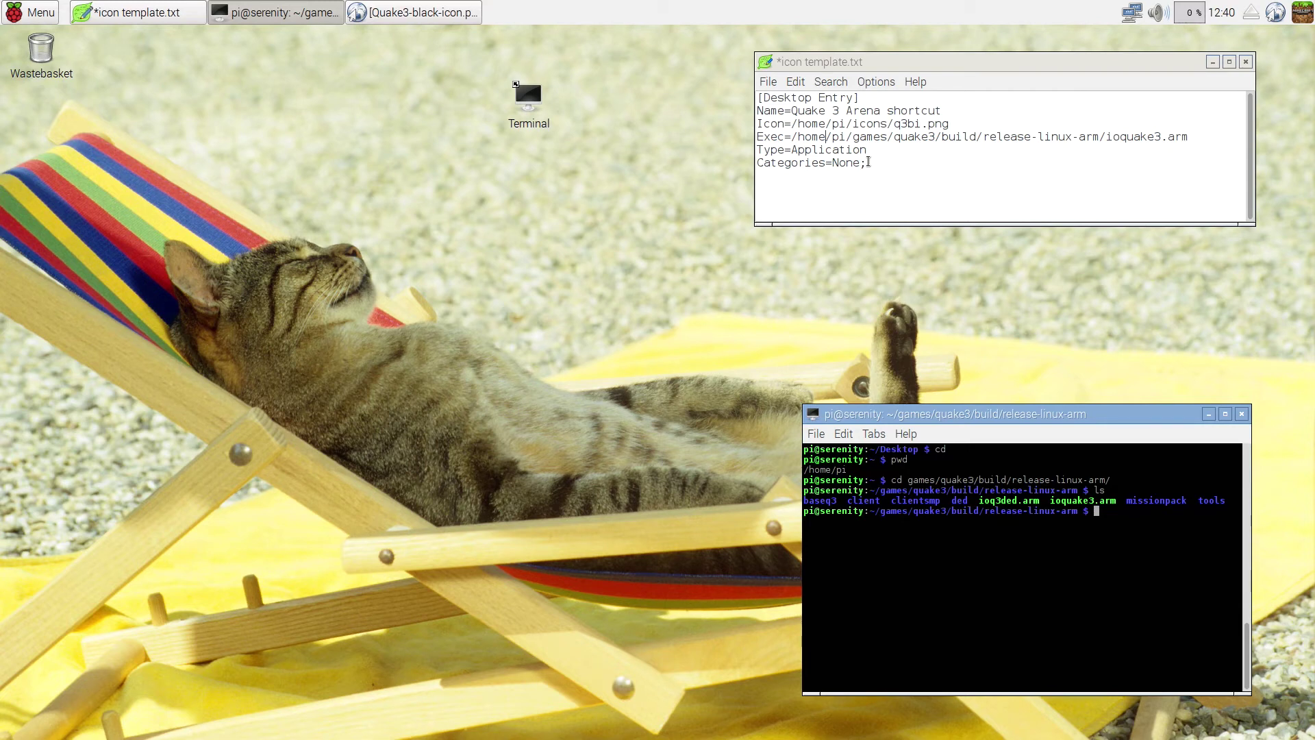
Step: Copy the whole icon template text from Leafpad
click(923, 167)
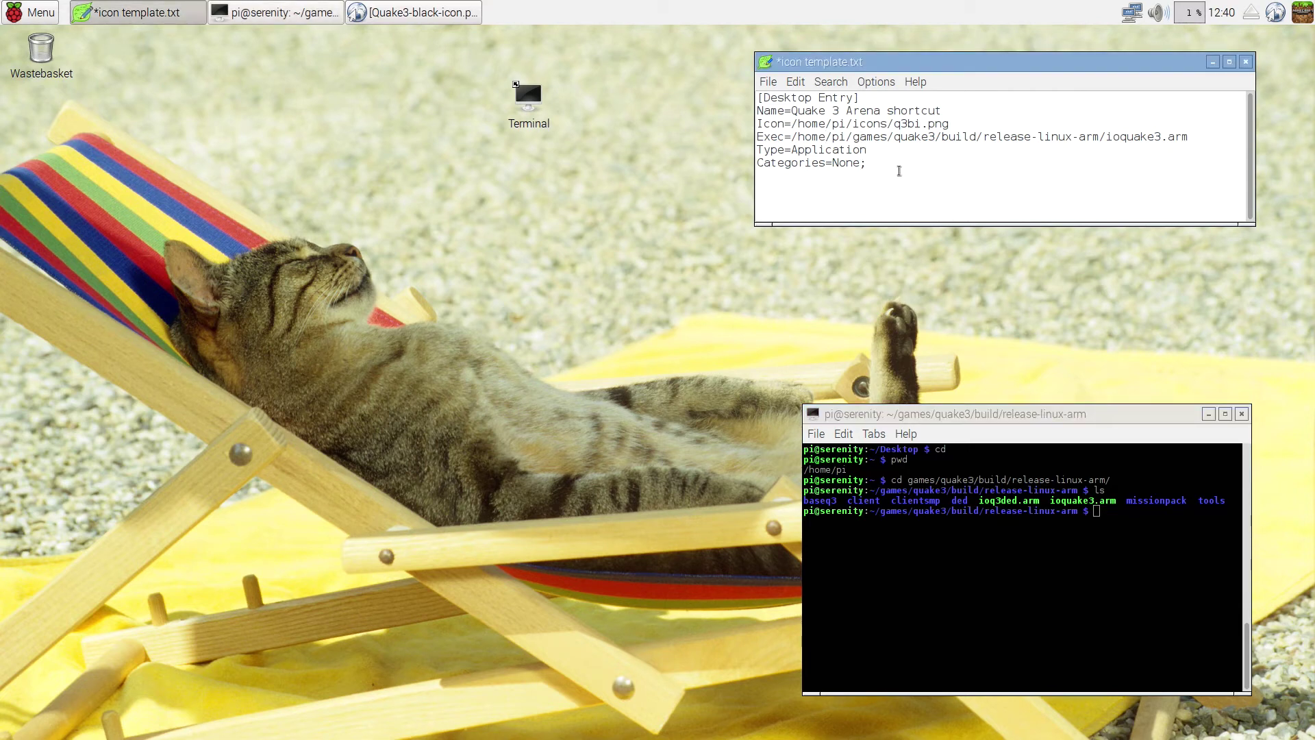
drag(895, 172, 759, 97)
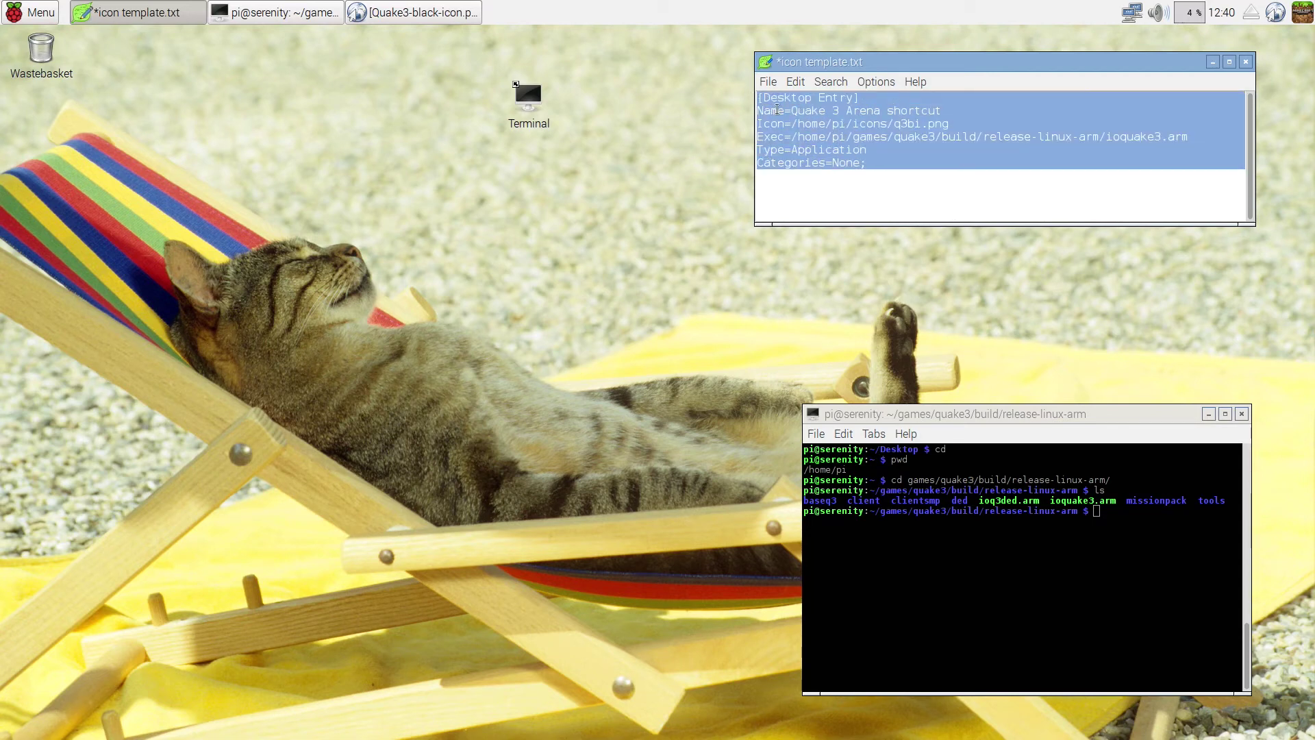
right_click(776, 108)
click(816, 135)
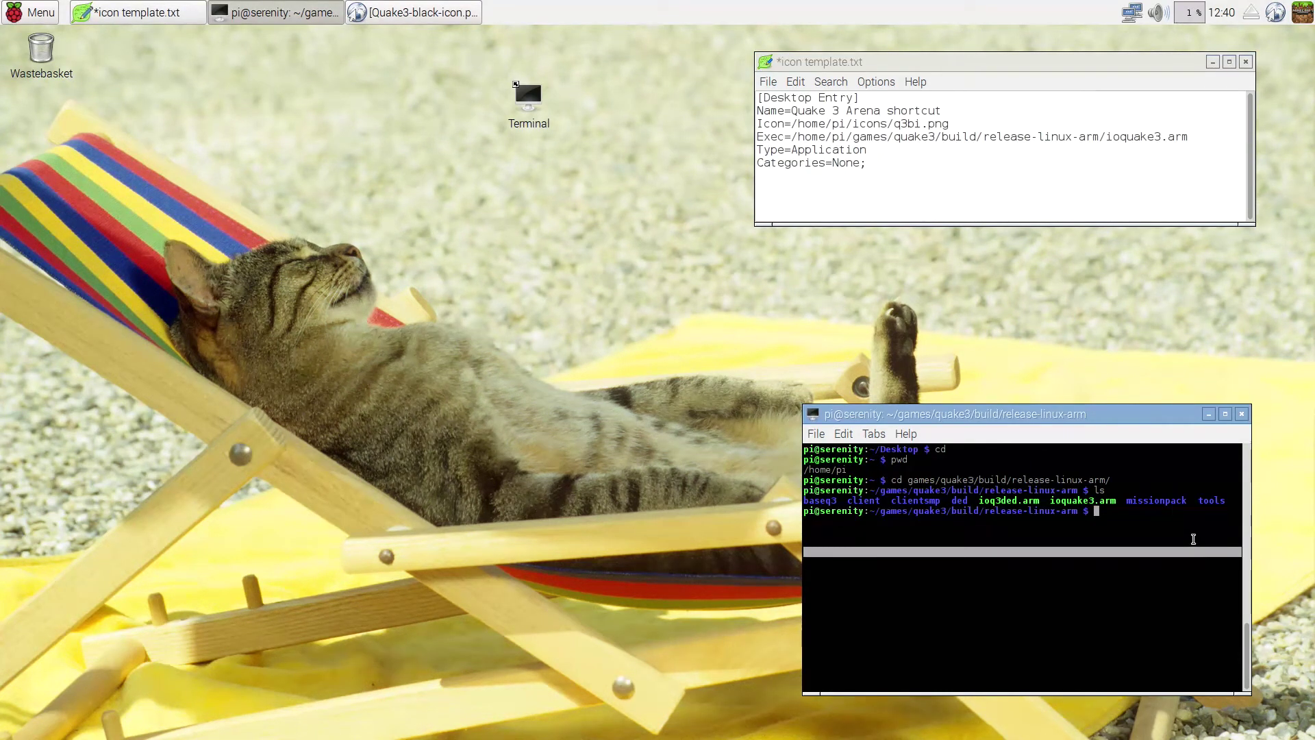
Step: Return to the home folder, clear the terminal, list its contents and print the path
text(cd)
key(Return)
text(clear)
key(Return)
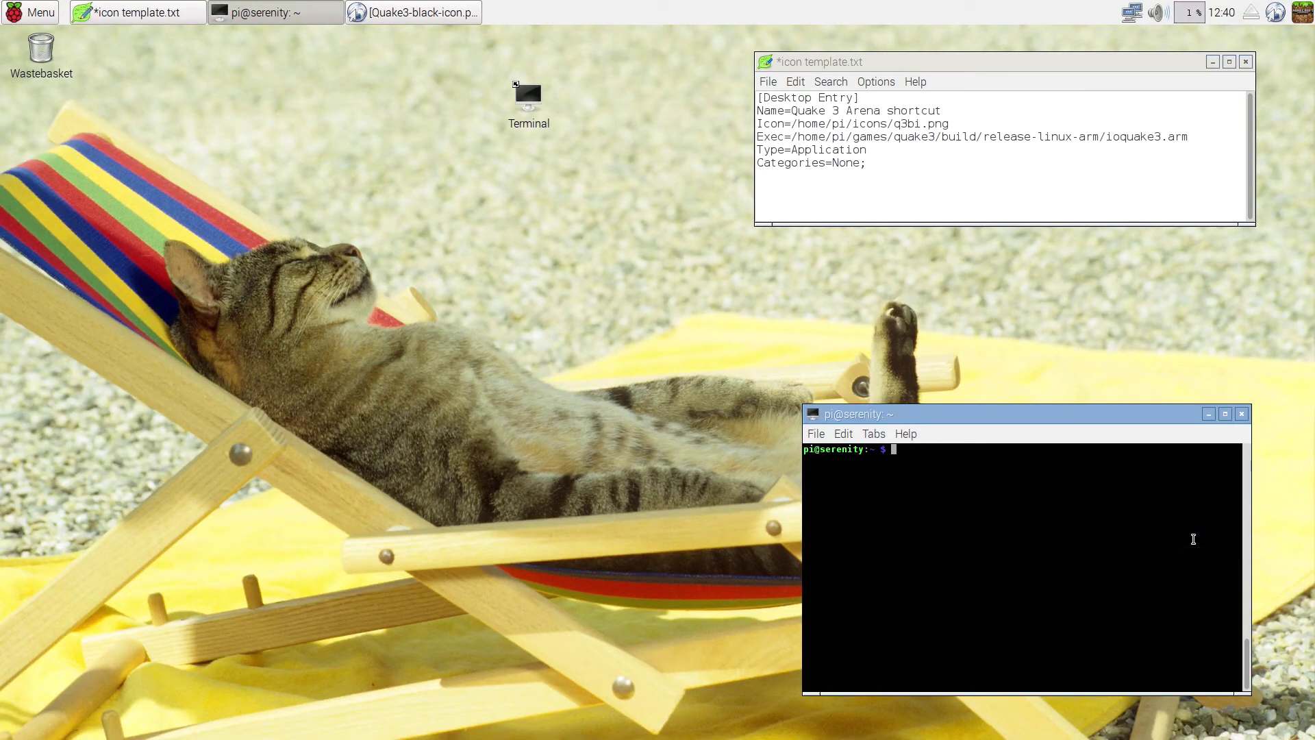
text(ls)
key(Return)
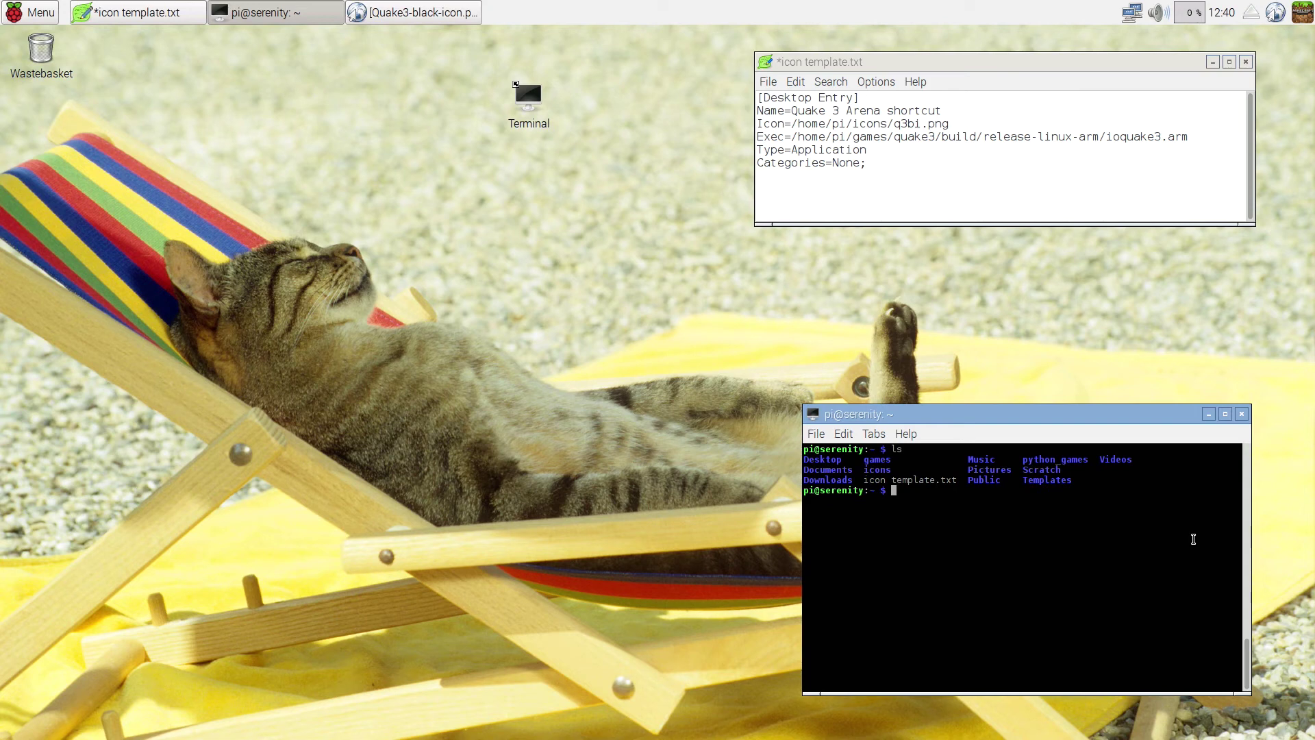
text(pwd)
key(Return)
Step: Change into the Desktop folder and list it, showing only lxterminal.desktop
text(cd De)
key(Tab)
key(Return)
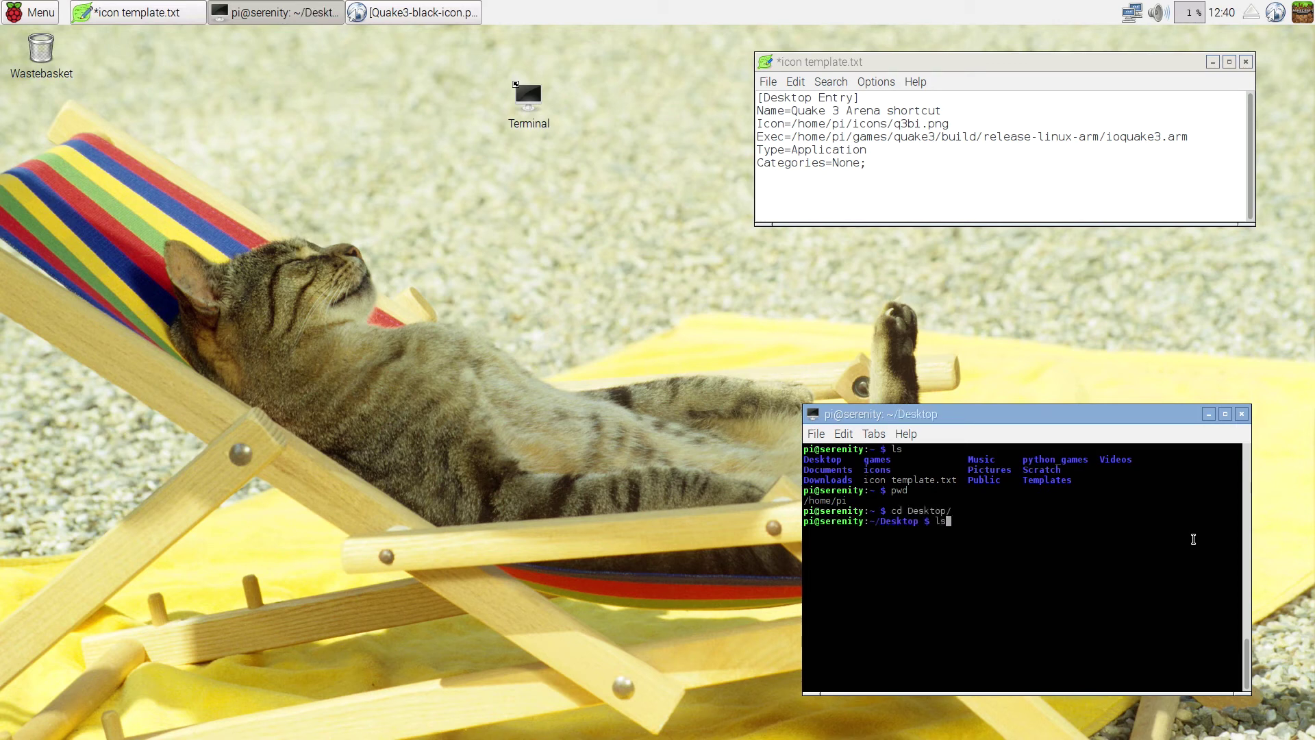
text(ls)
key(Return)
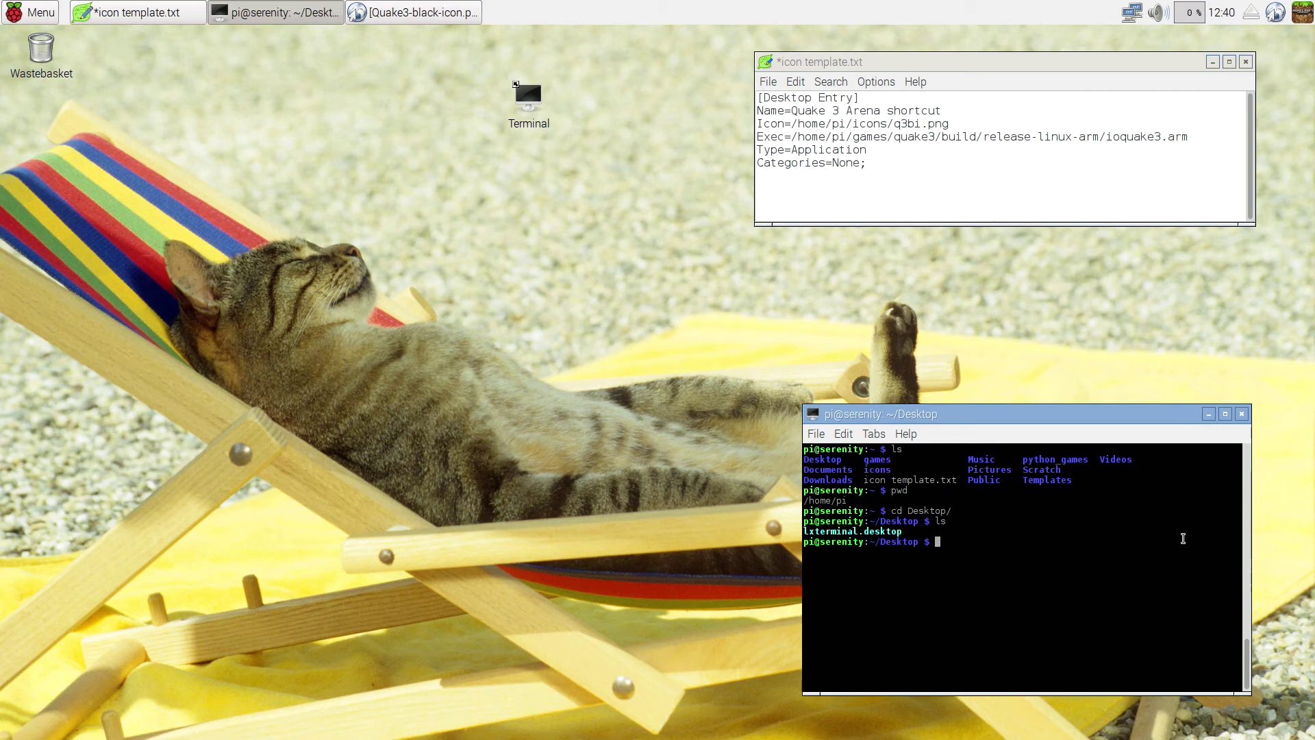
Step: Open a new file q3.desktop in nano
click(528, 99)
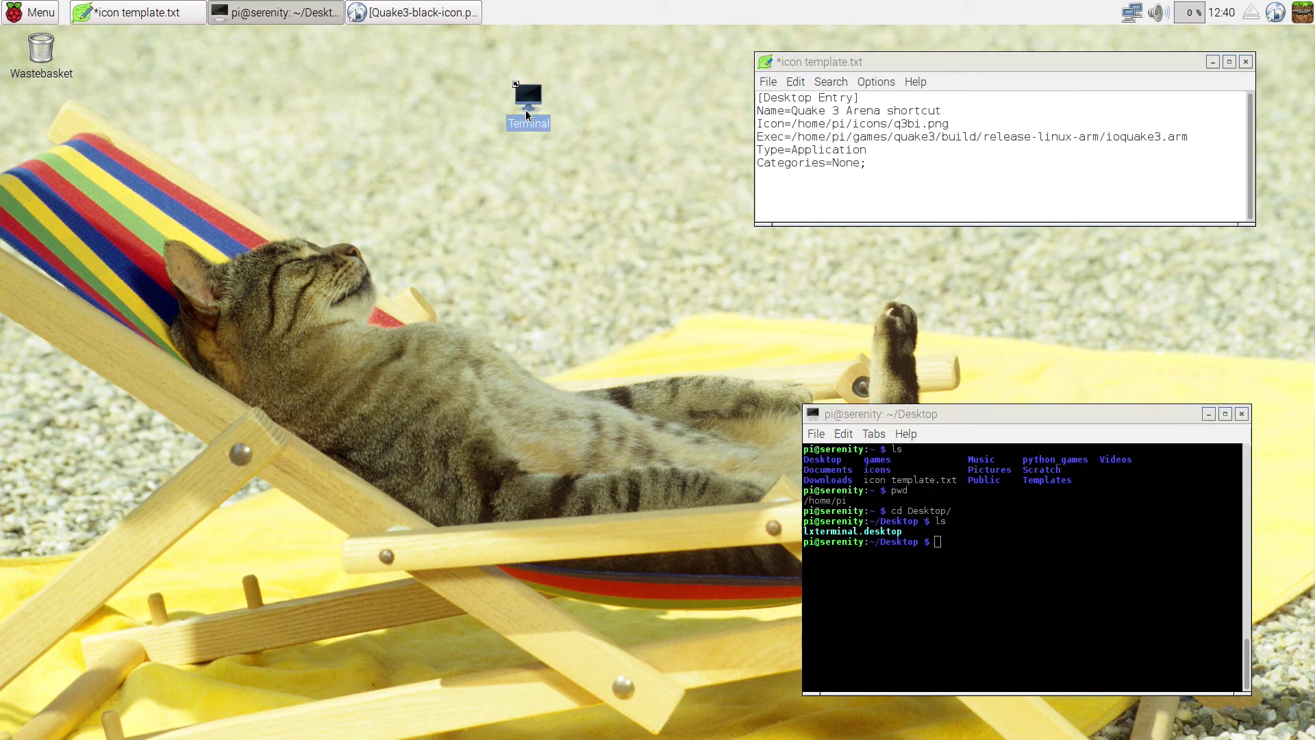
double_click(989, 541)
click(989, 541)
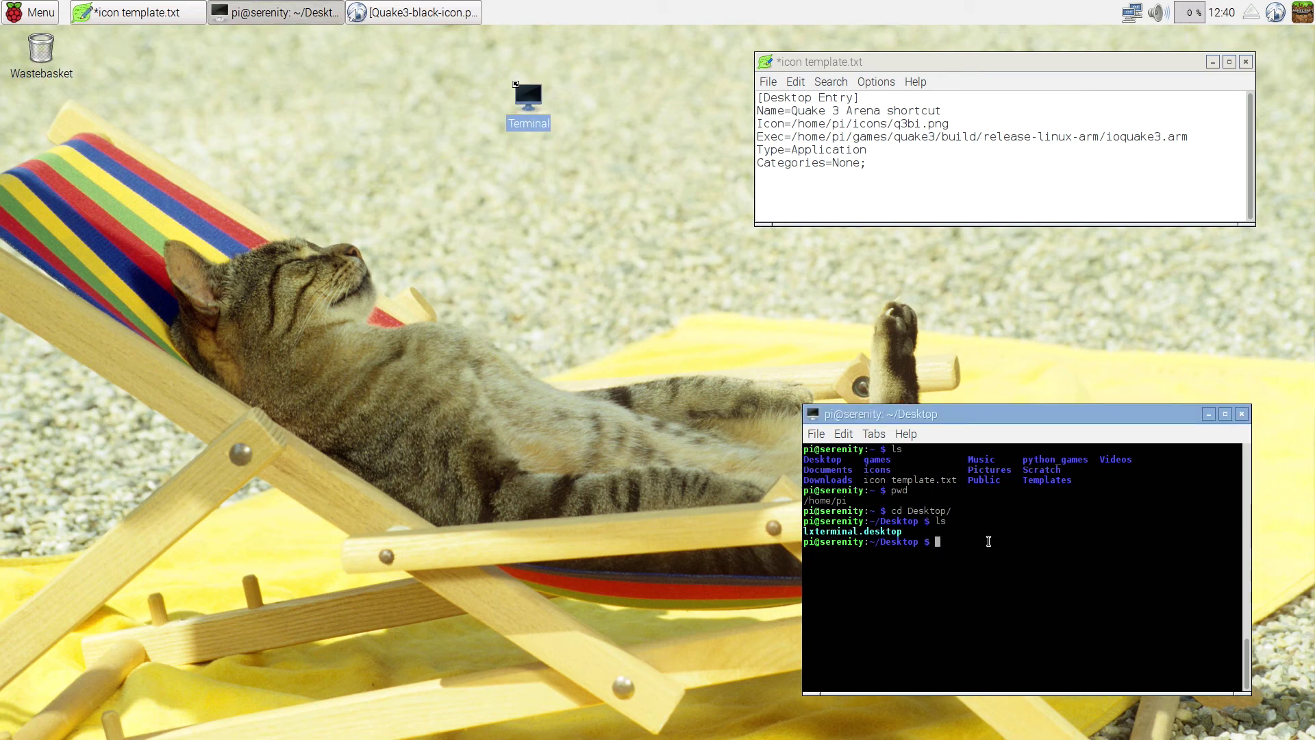
text(nano q3.desktop)
key(Return)
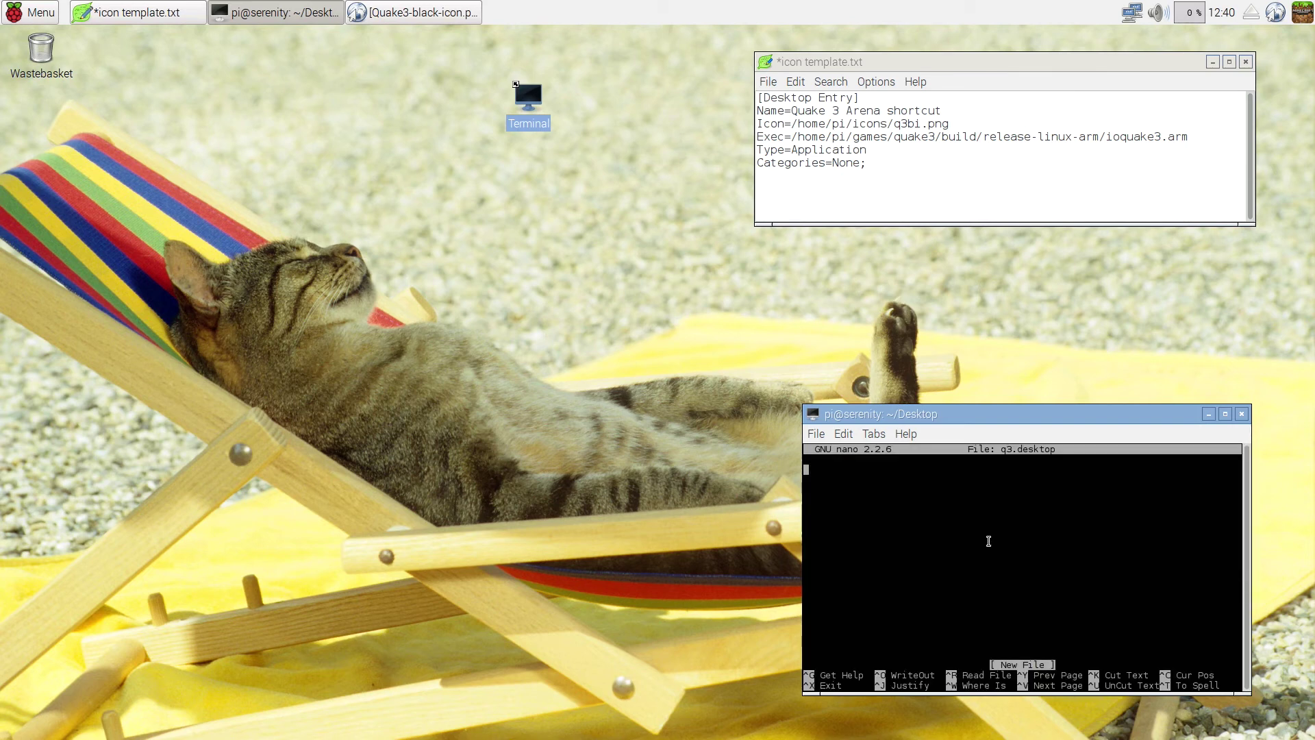
Step: Paste the copied desktop entry into q3.desktop, check the Icon line, and save
right_click(966, 503)
click(985, 330)
key(Up)
key(Up)
key(Up)
key(Up)
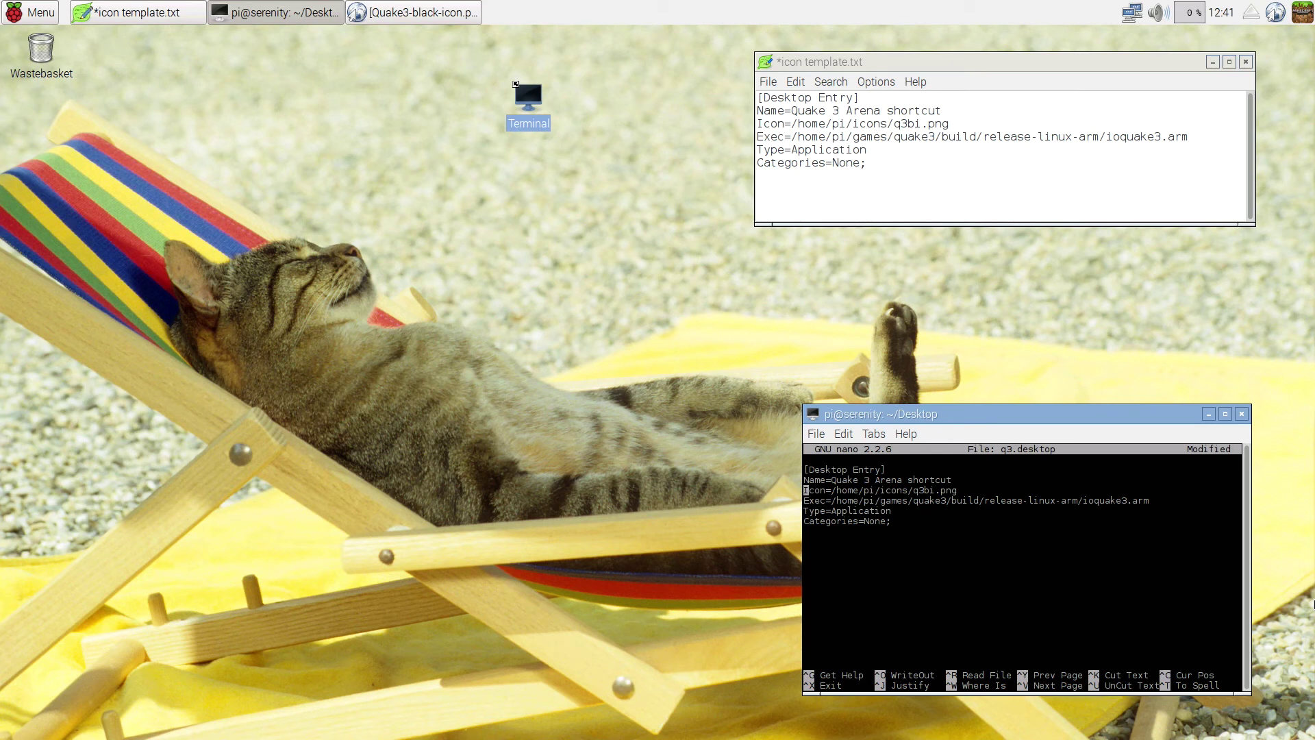
key(Right)
key(Right)
key(Right)
key(Right)
key(Right)
key(Right)
key(Right)
key(Right)
key(Right)
key(Right)
key(Right)
key(Down)
key(Down)
key(Down)
key(ctrl+x)
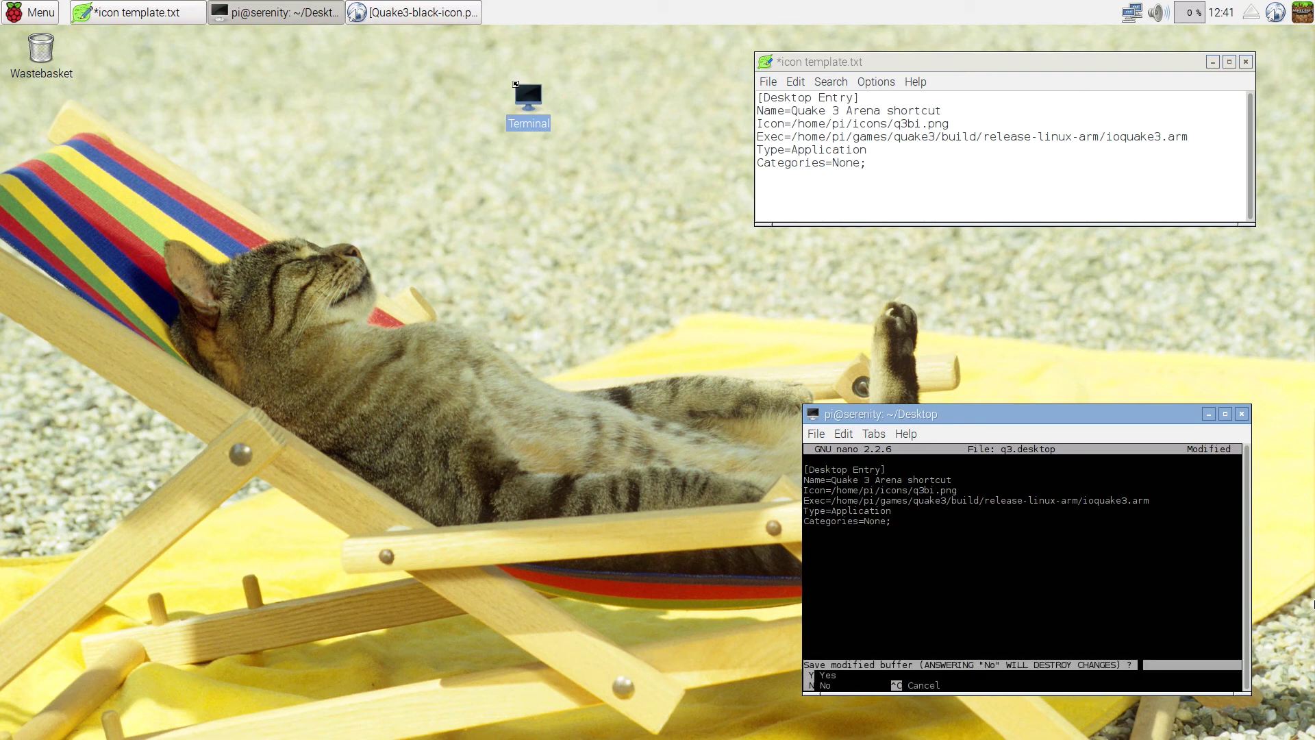
key(y)
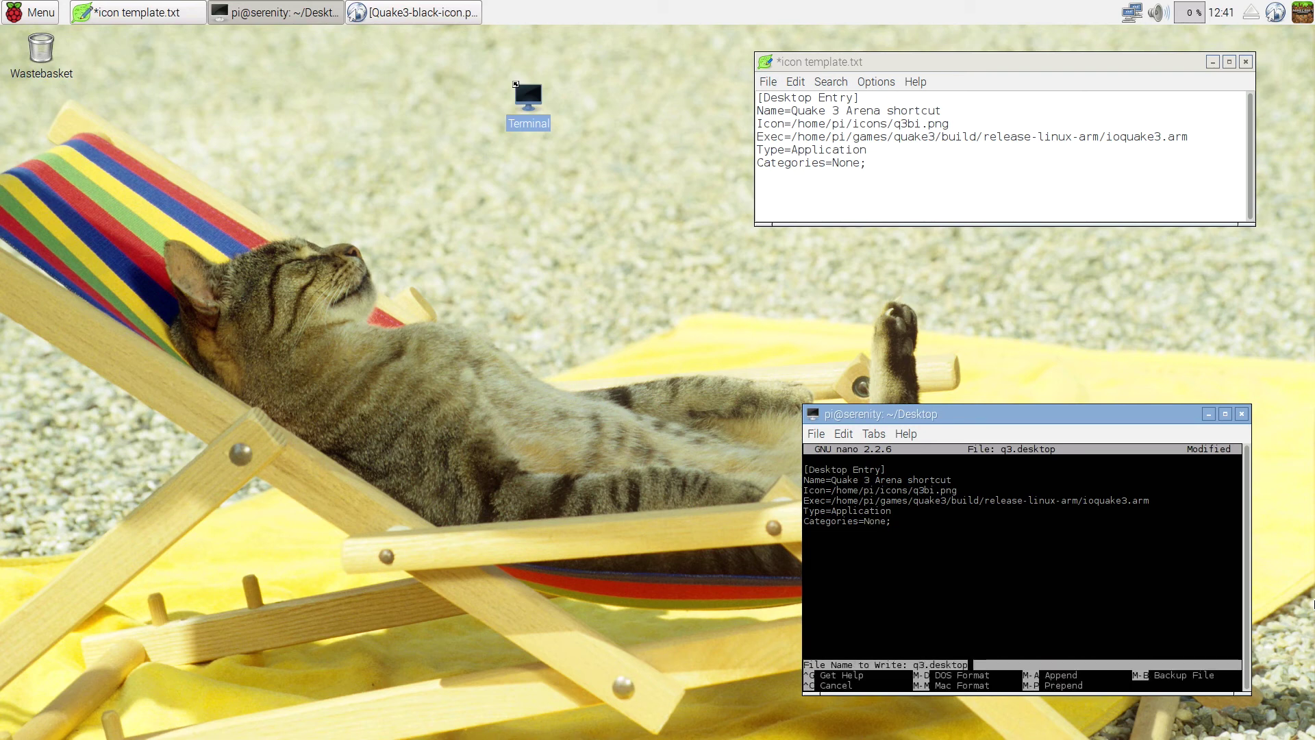
key(Return)
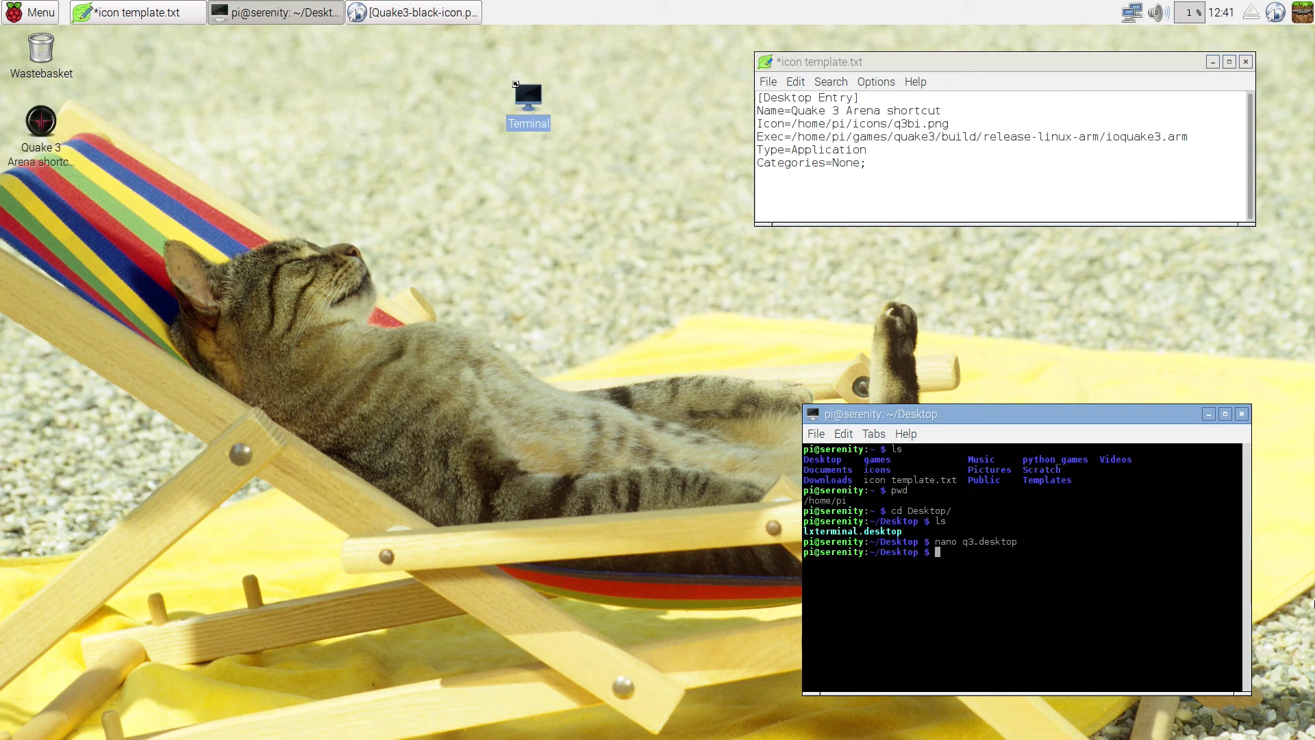
Step: Move the Quake 3 Arena icon beside Terminal, then remove 'shortcut' from q3.desktop's Name line and save
drag(37, 137, 404, 112)
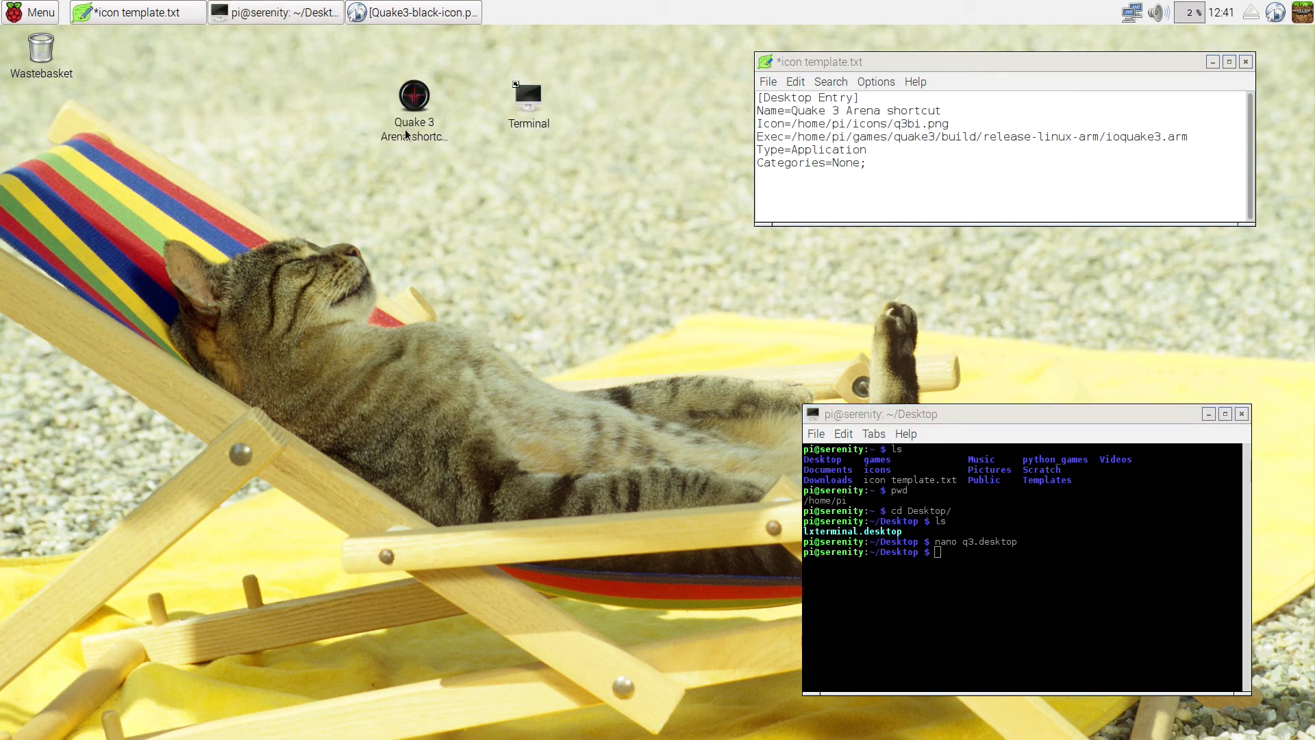
click(997, 572)
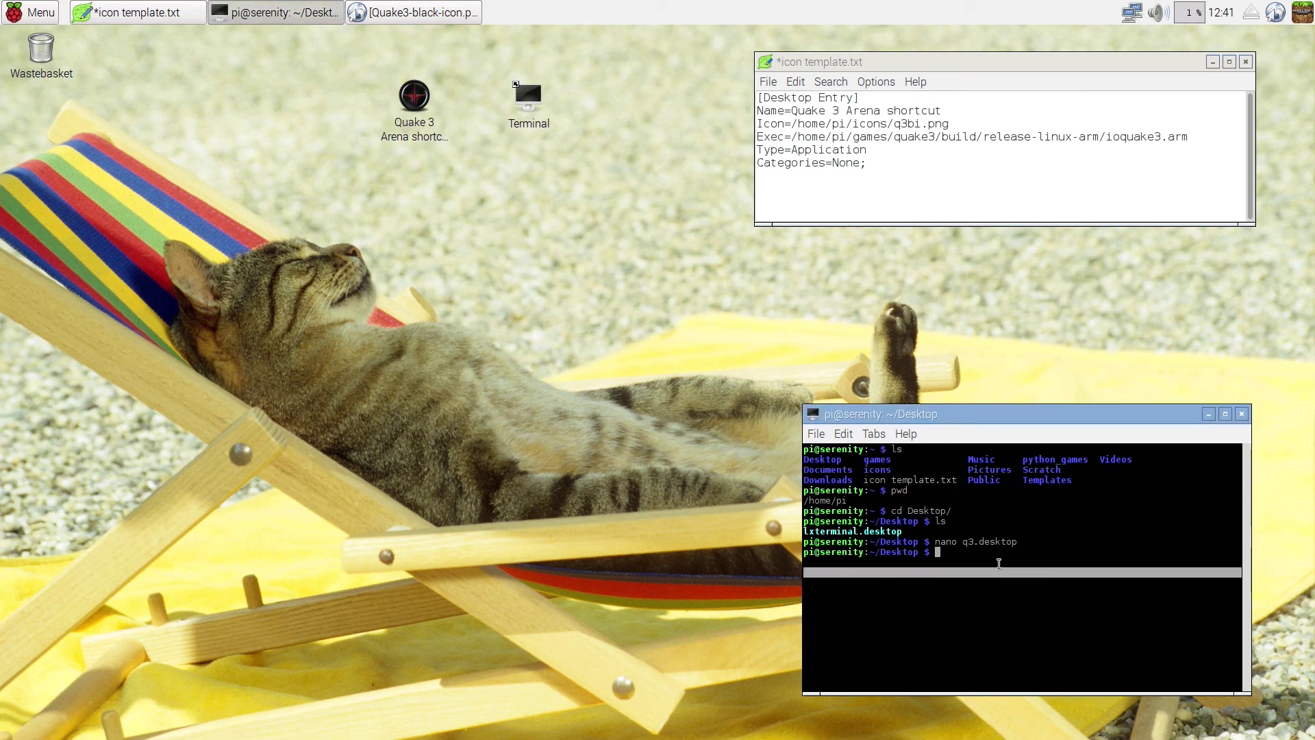
key(Up)
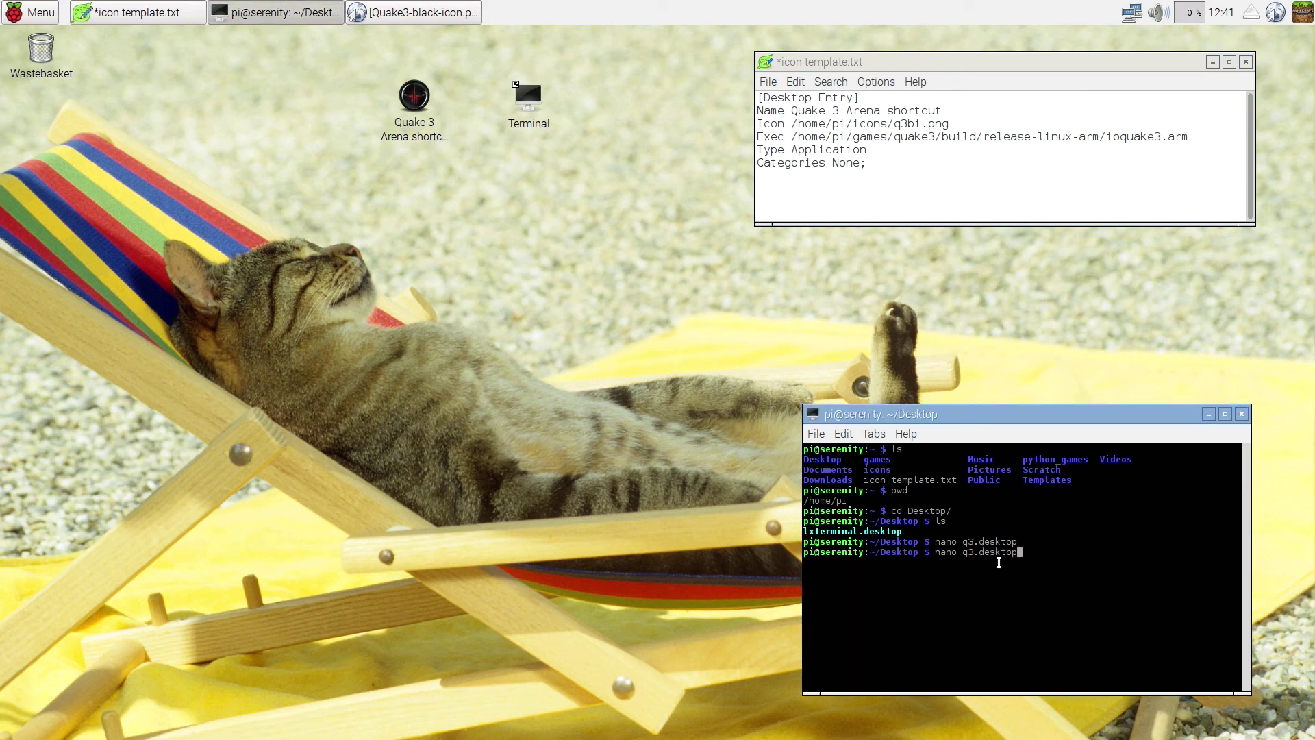
key(Return)
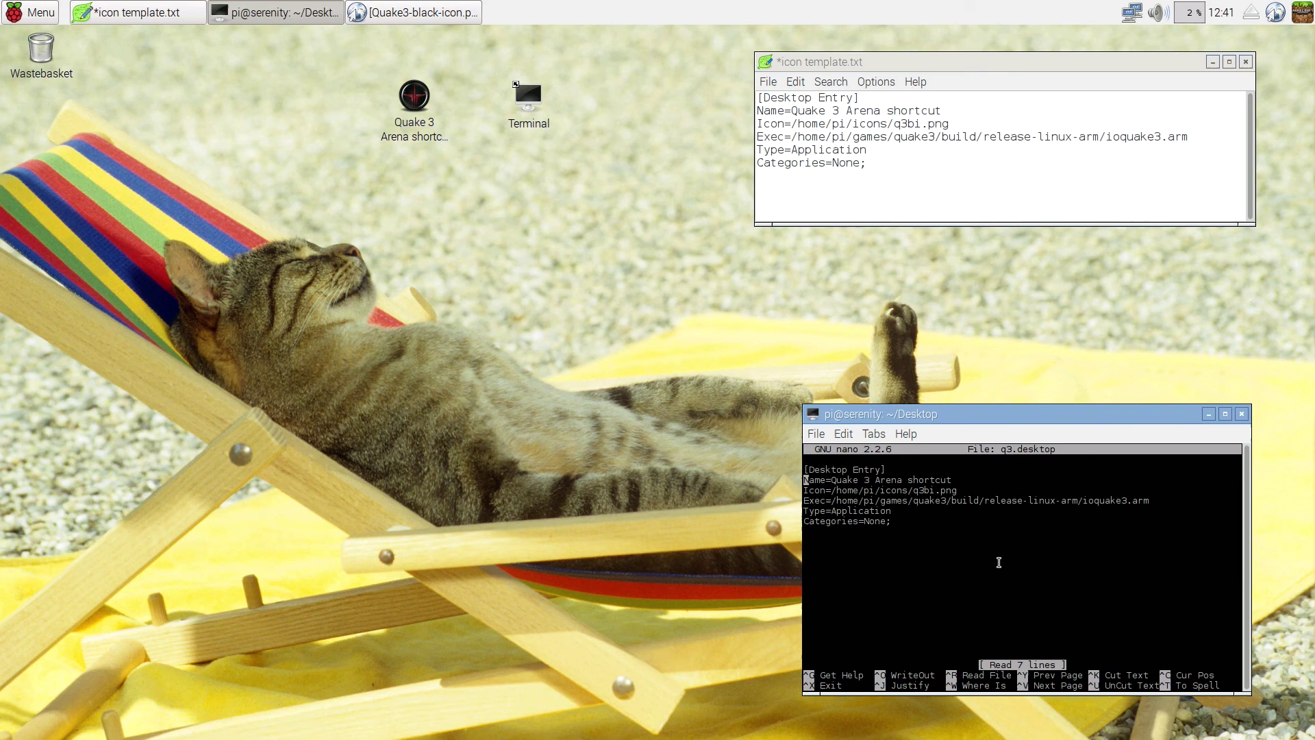
key(BackSpace)
key(BackSpace)
key(BackSpace)
key(BackSpace)
key(BackSpace)
key(BackSpace)
key(BackSpace)
key(BackSpace)
key(BackSpace)
key(ctrl+x)
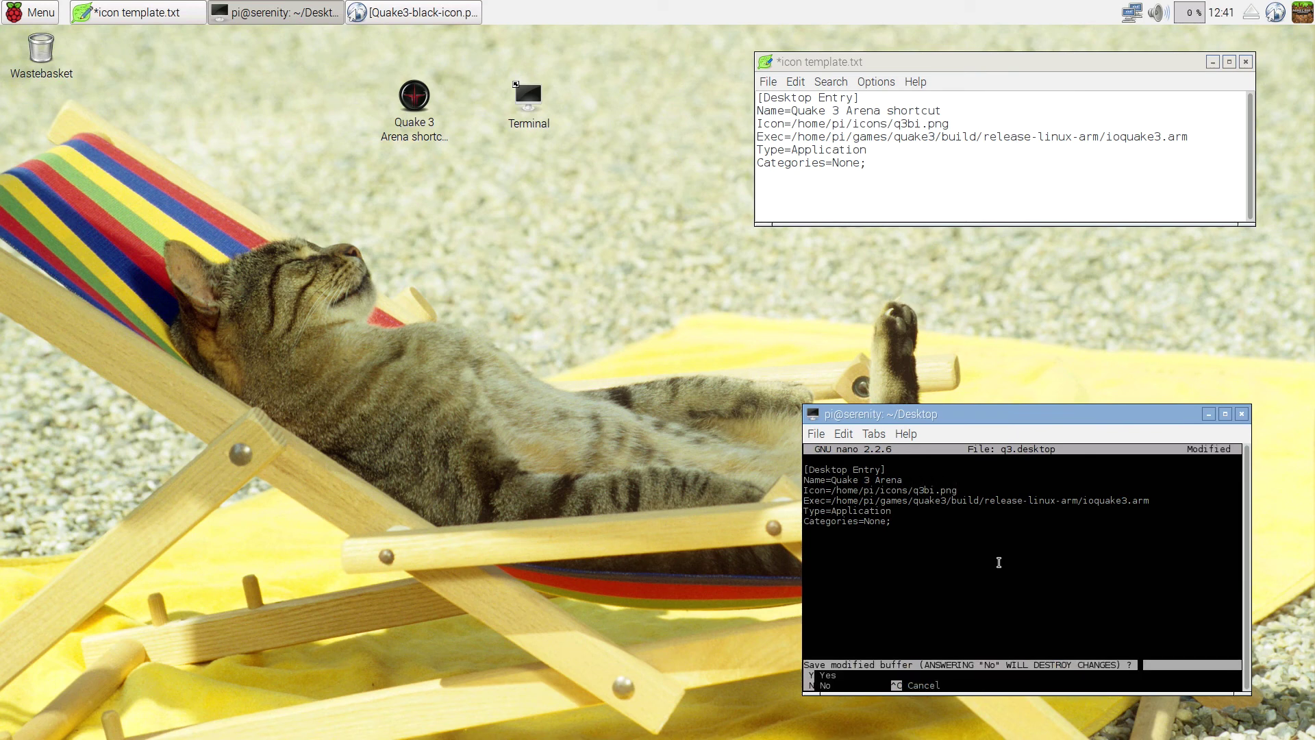
key(y)
key(Return)
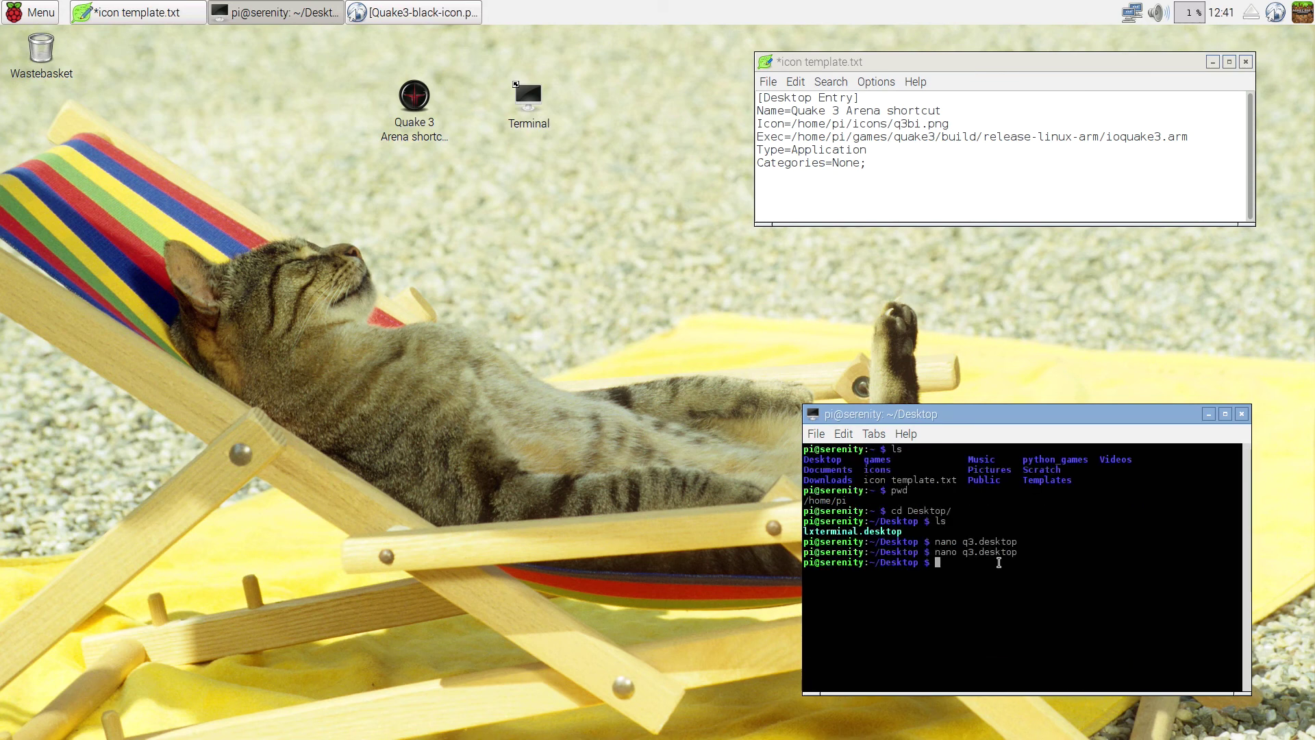
Step: Launch Quake 3 Arena from its desktop shortcut, then return to the terminal
double_click(416, 130)
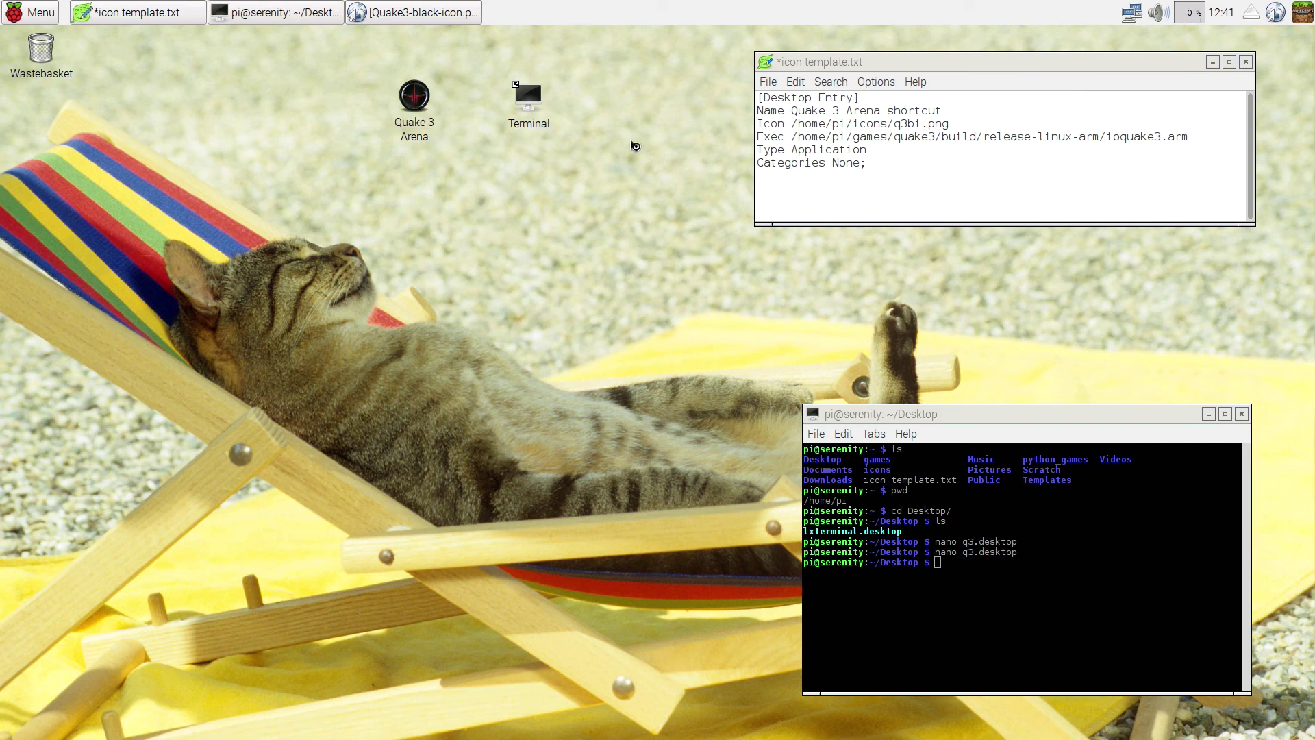
click(985, 586)
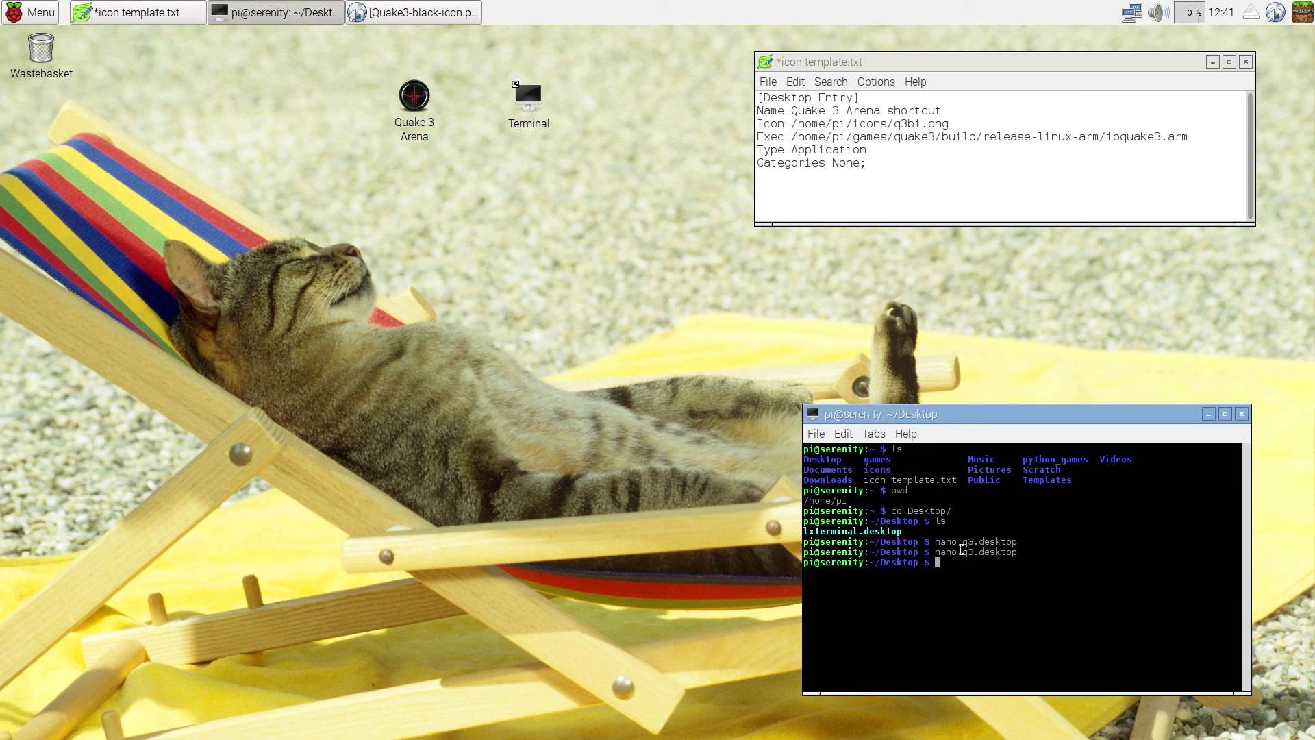